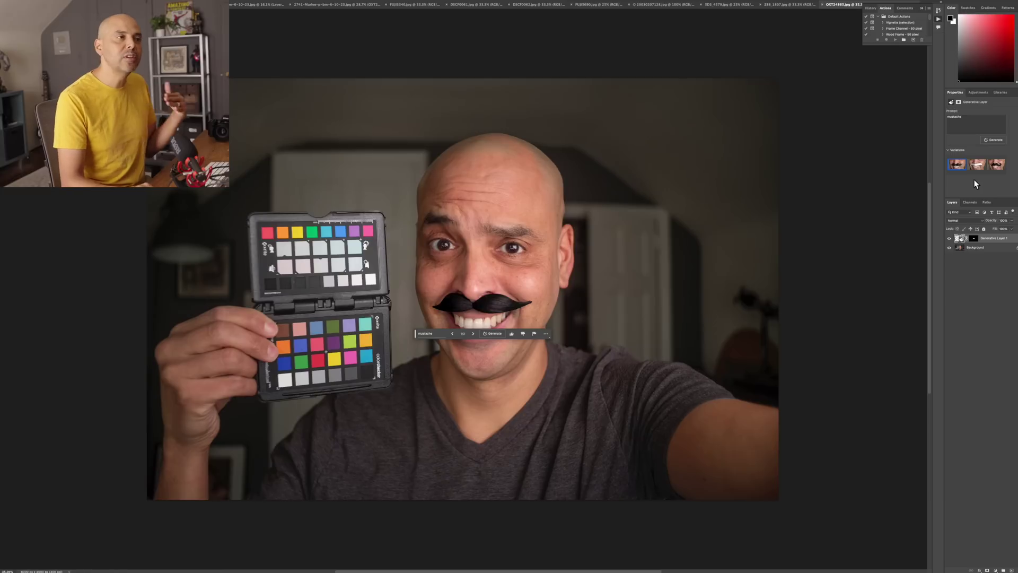
Compare the three generated mustache variations on the man's upper lip.
click(980, 165)
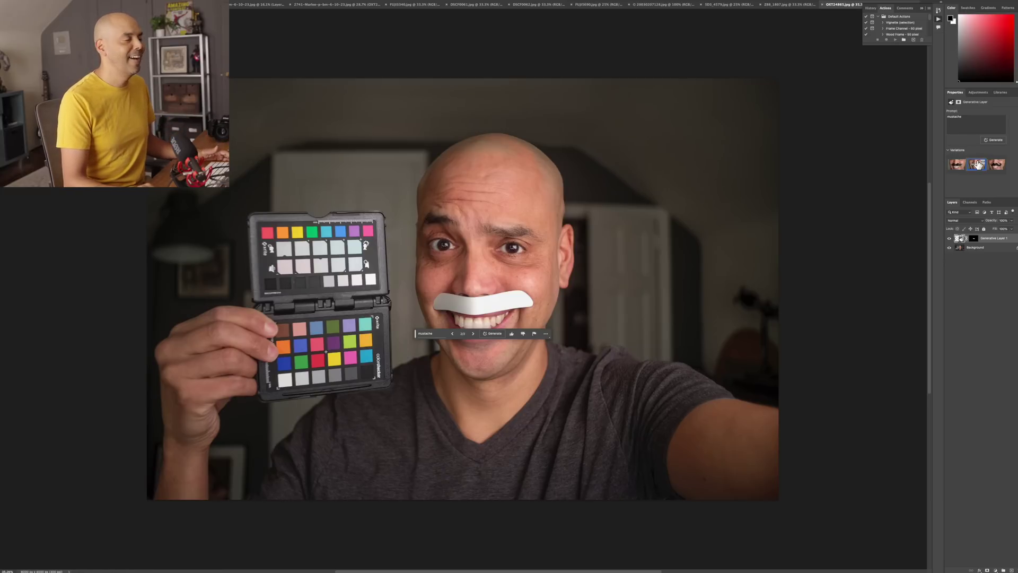
click(1002, 171)
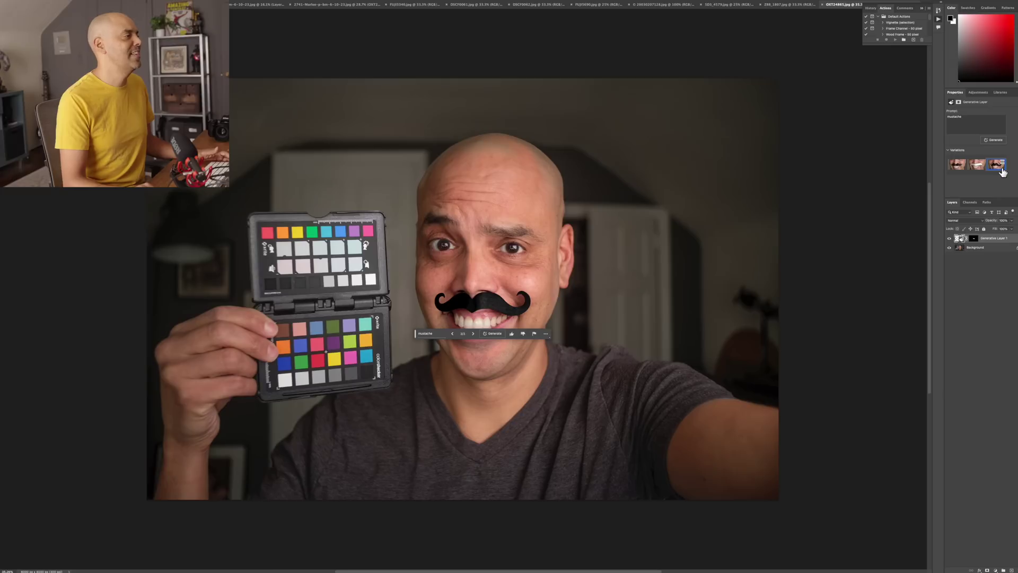
click(957, 165)
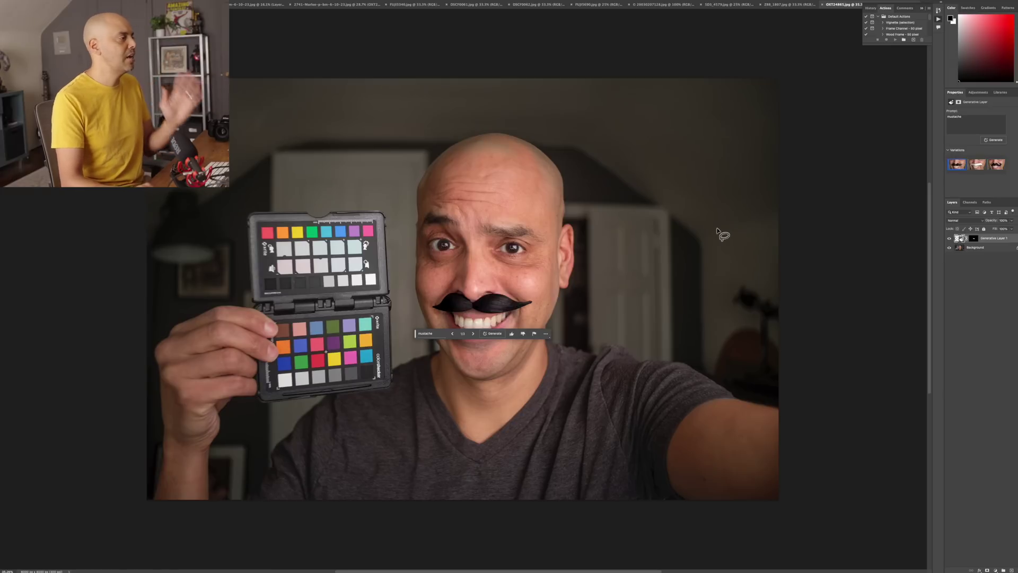
Regenerate the mustache with the prompt "bushy mustache", compare the new variations and keep the third one.
click(419, 334)
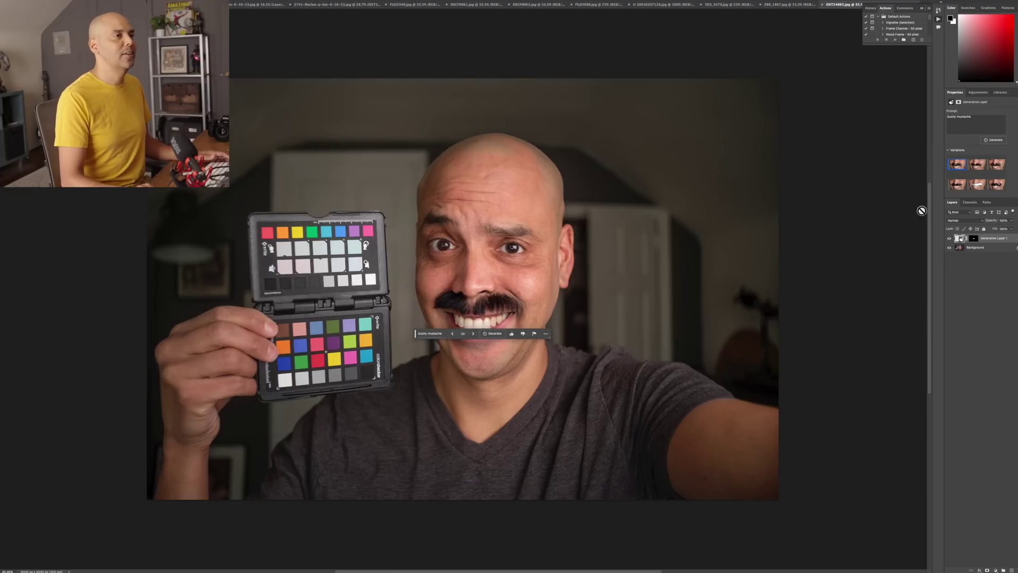
click(977, 166)
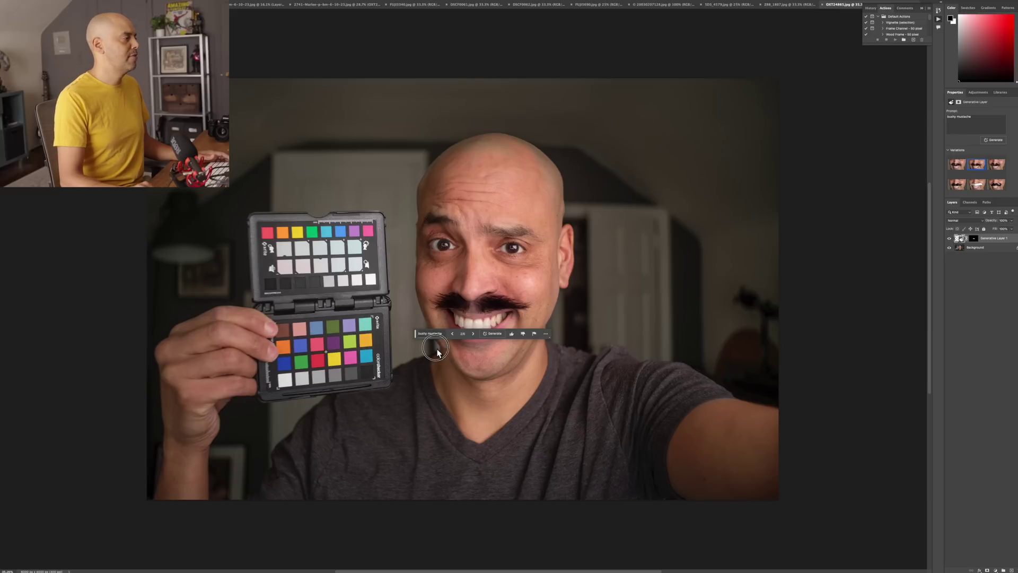
drag(416, 336, 412, 478)
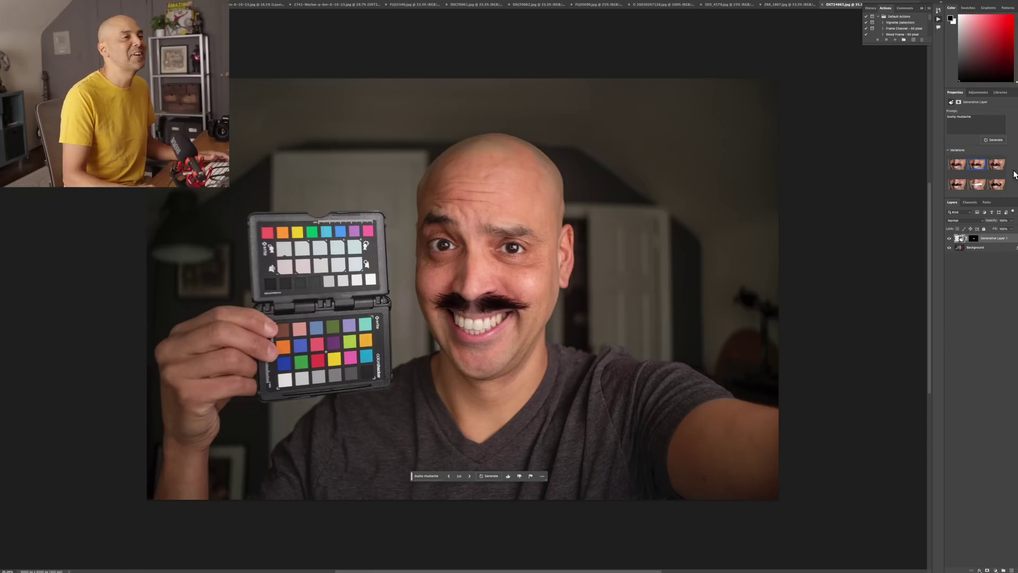
click(997, 165)
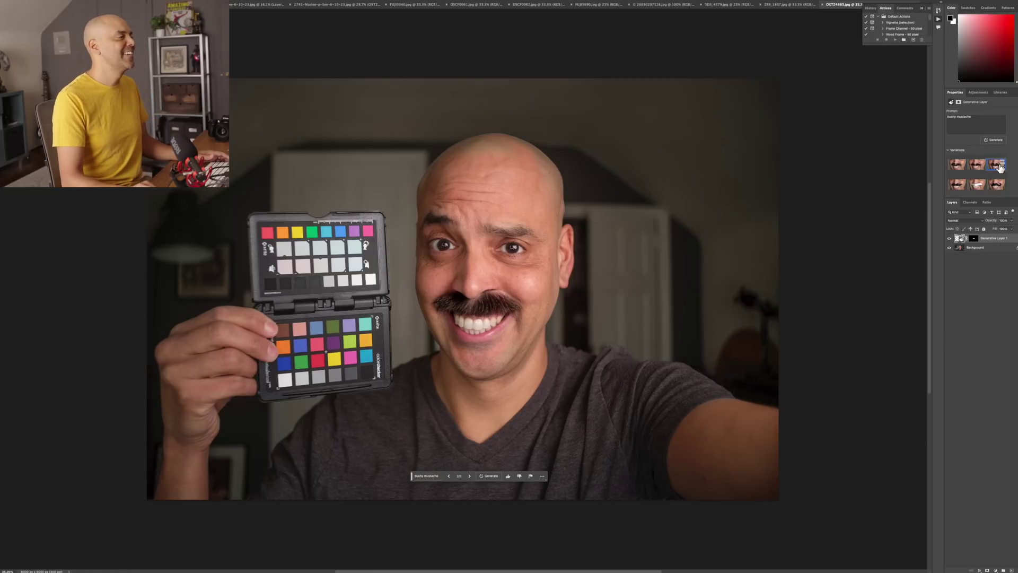
click(958, 167)
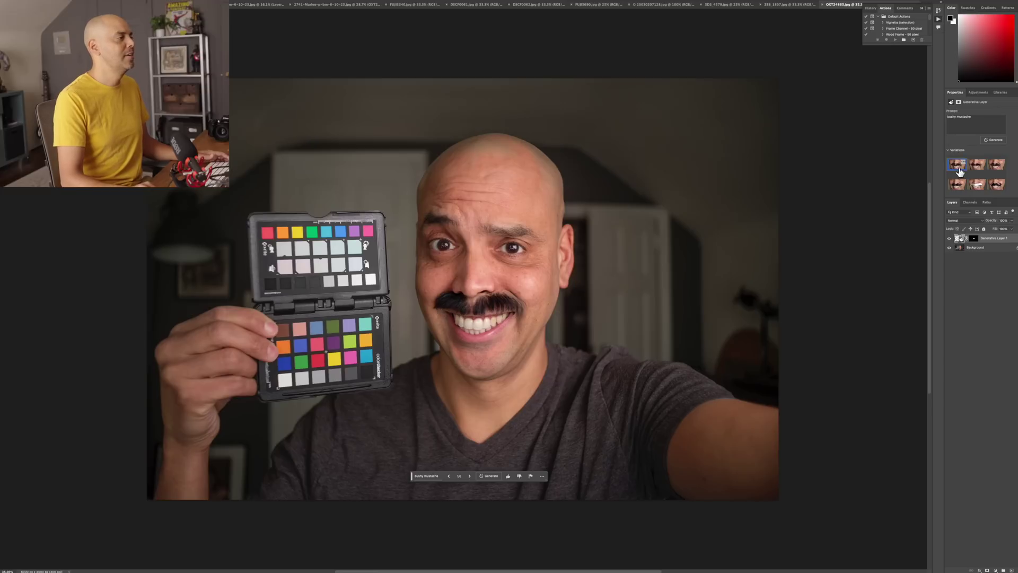
click(996, 166)
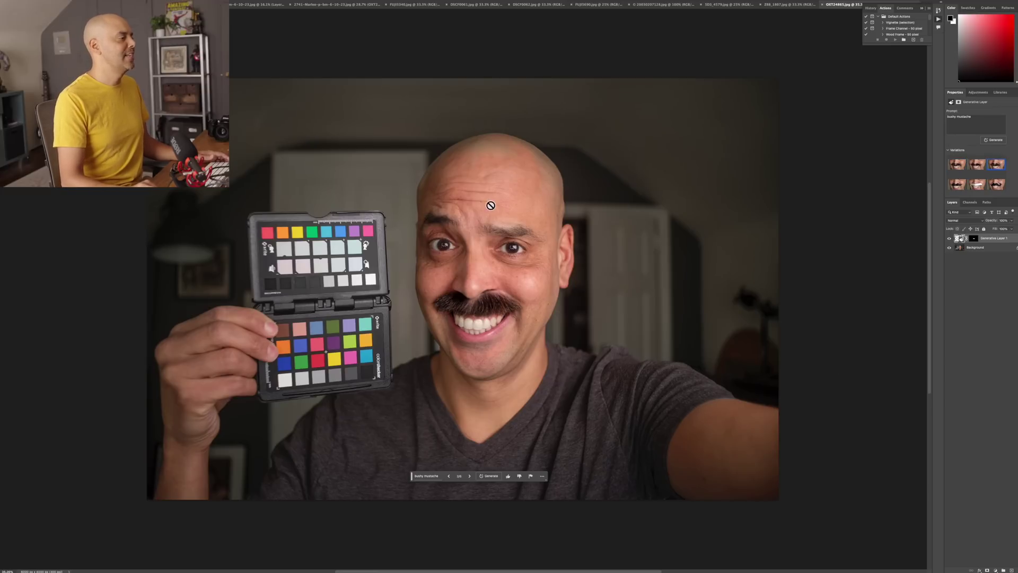
Lasso a loose selection around the top of the man's bald head and run Generative Fill with the prompt "hair".
key(l)
mouse_move(446, 134)
mouse_down()
mouse_move(406, 163)
mouse_move(394, 214)
mouse_move(410, 223)
mouse_move(434, 211)
mouse_move(519, 211)
mouse_move(548, 232)
mouse_move(578, 228)
mouse_move(583, 190)
mouse_move(573, 154)
mouse_move(530, 123)
mouse_move(486, 120)
mouse_up()
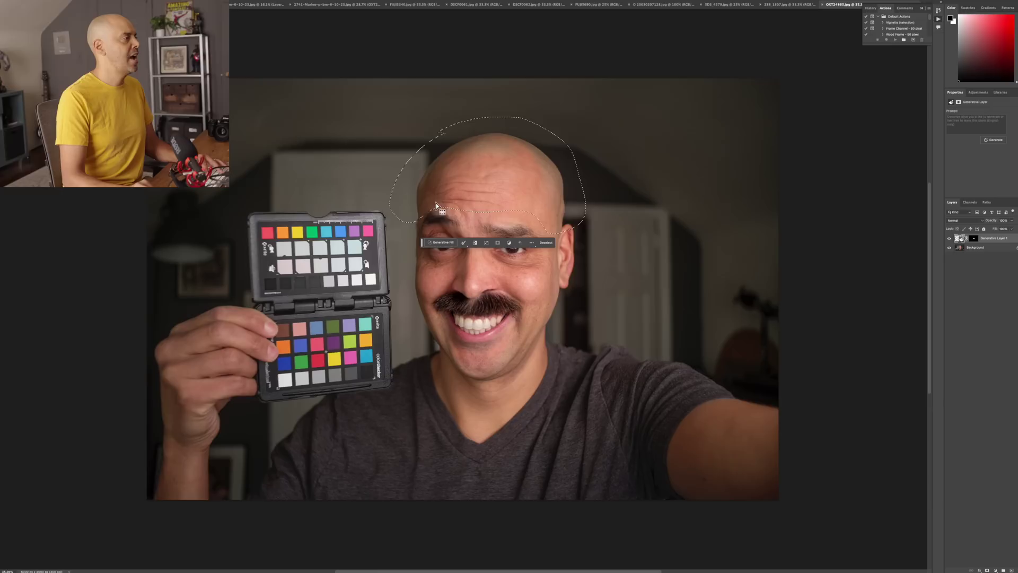
click(445, 243)
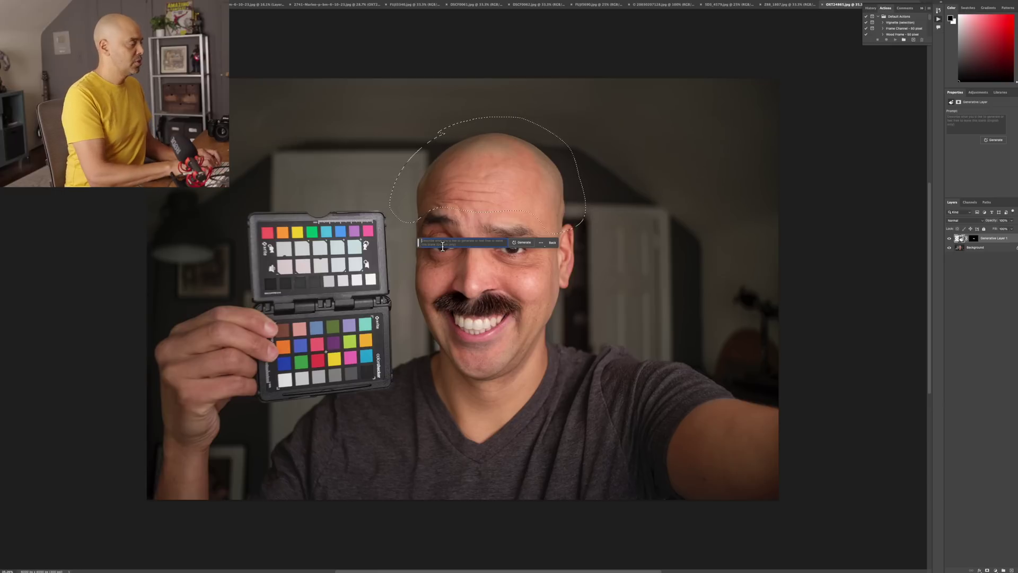
key(Return)
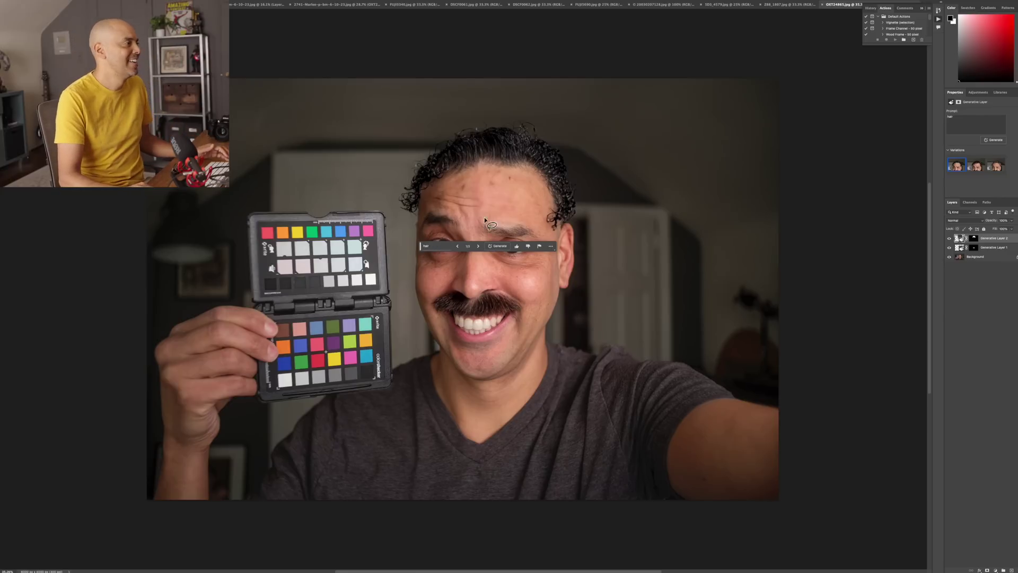
Clear the prompt bar off the man's face and compare the generated hair variations.
drag(423, 250, 440, 458)
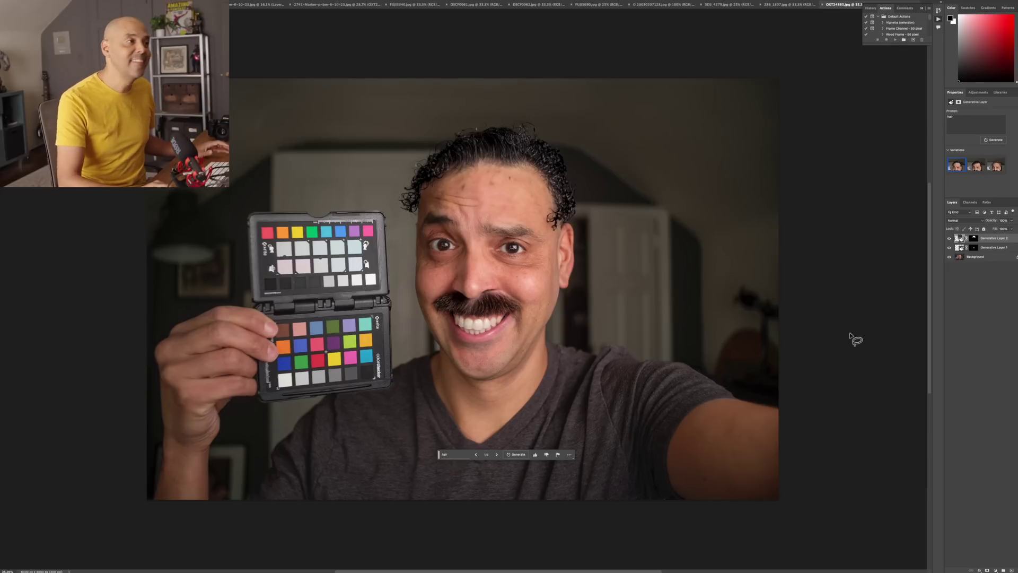
click(978, 169)
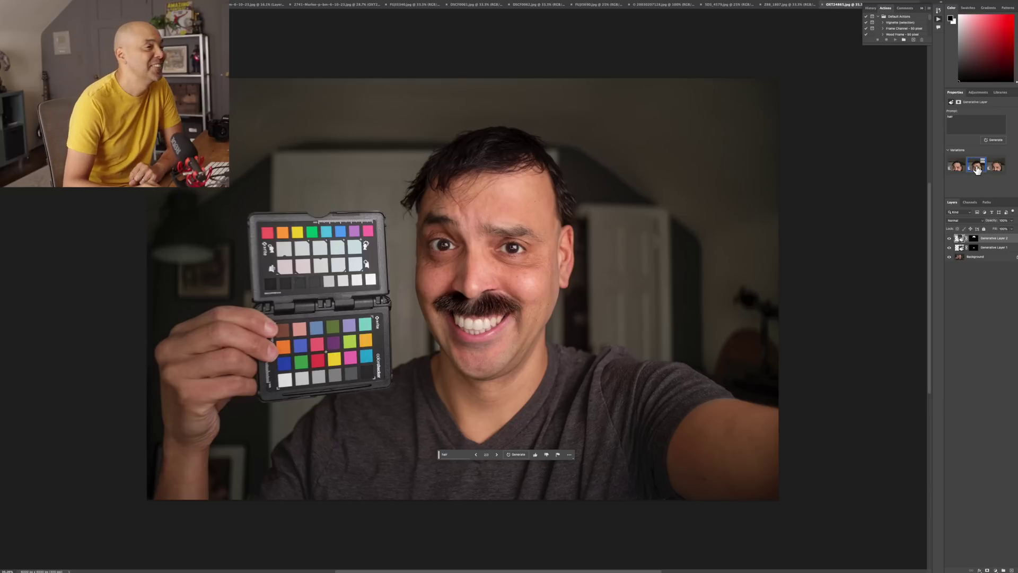
click(997, 167)
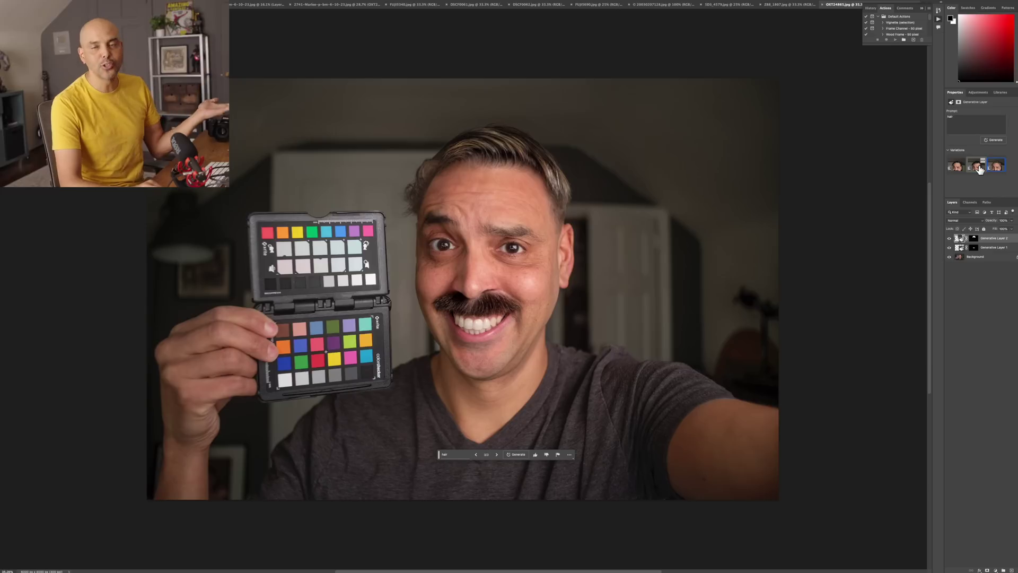
Regenerate the hair layer with the prompt "long flowing dark hair".
click(450, 454)
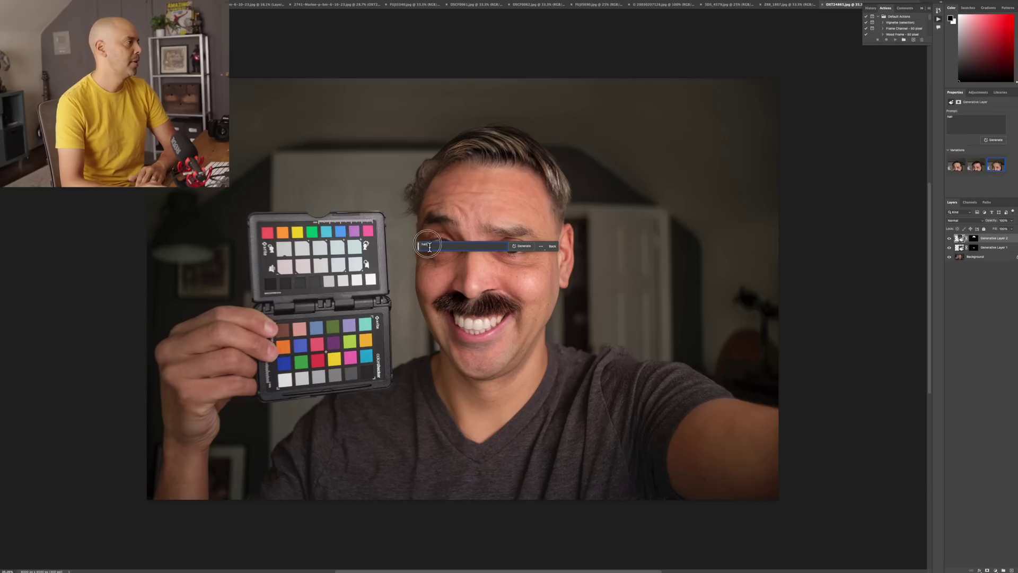
key(BackSpace)
text(long)
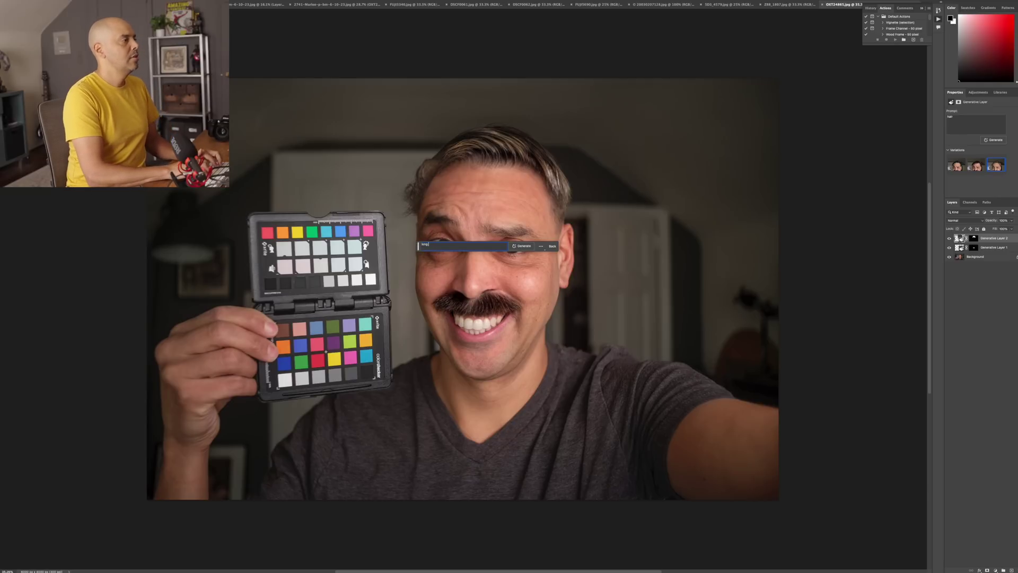
text( flowing hair)
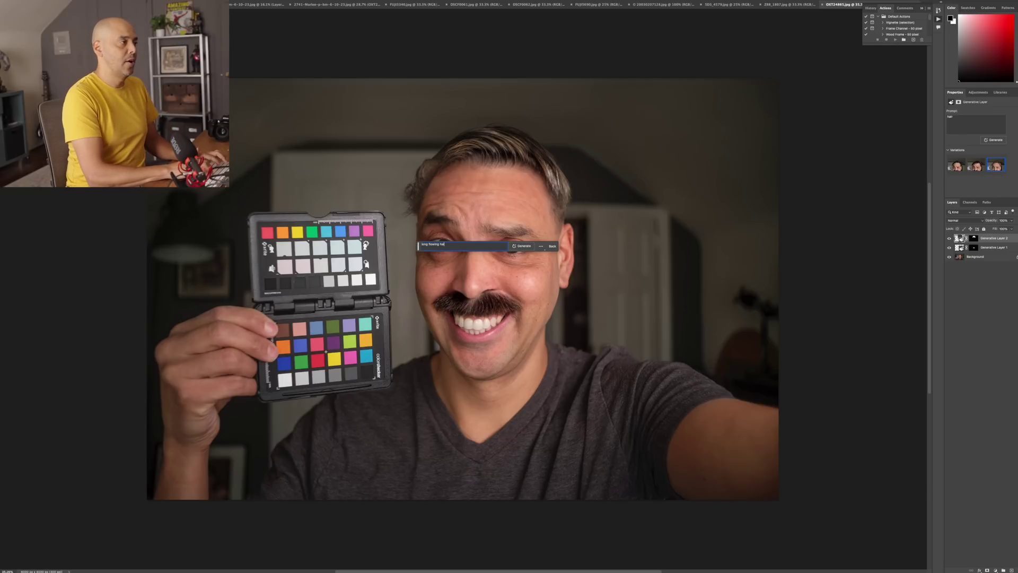
key(BackSpace)
key(BackSpace)
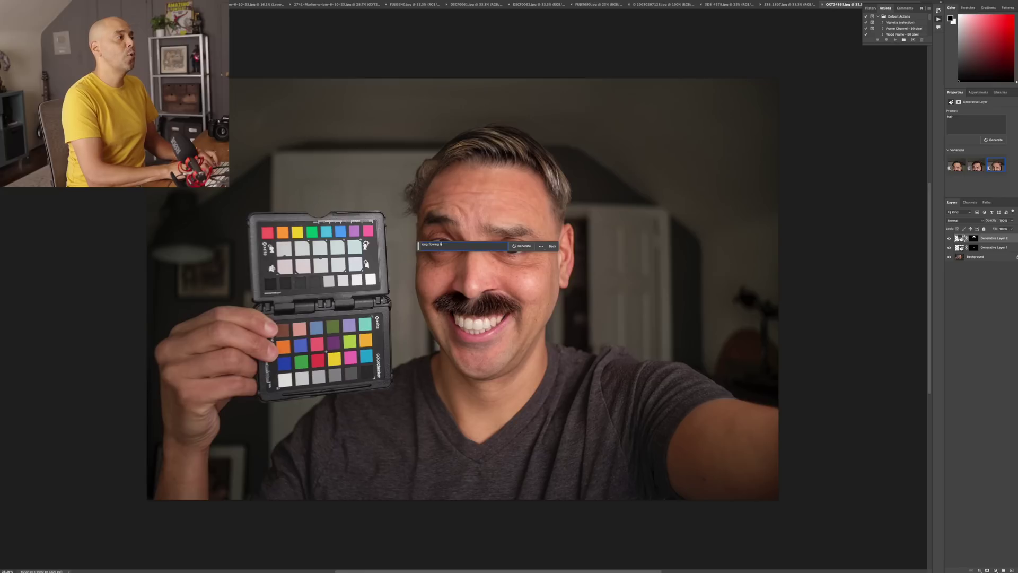
text(dark hair)
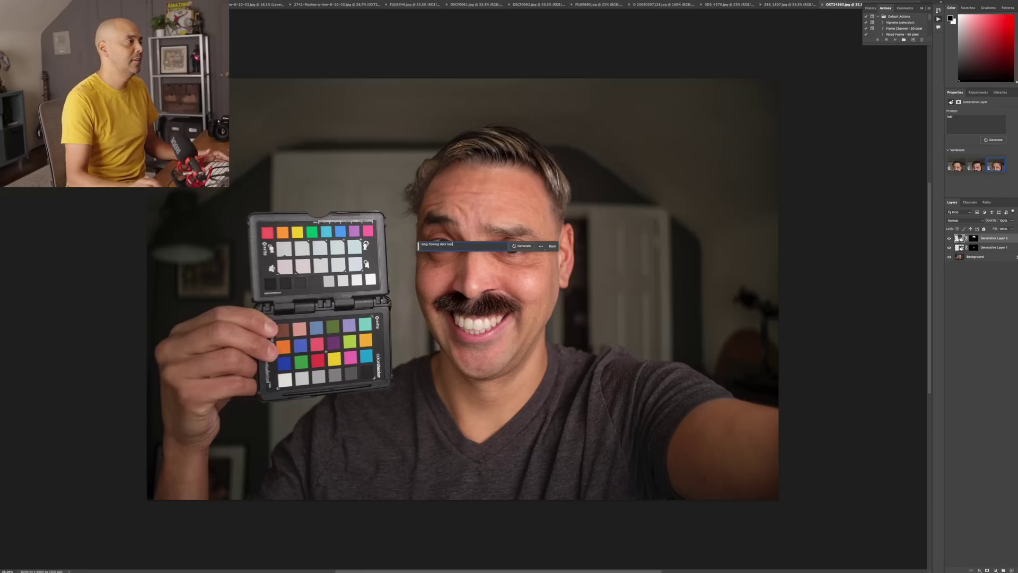
key(Return)
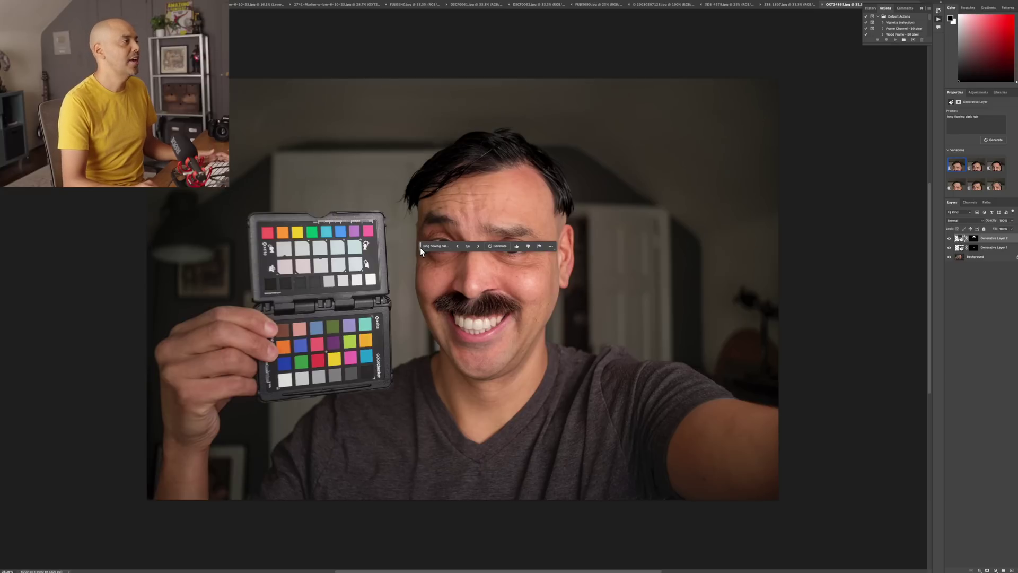
Uncover the man's face, compare the new dark hair variations and keep the second one.
drag(419, 247, 435, 440)
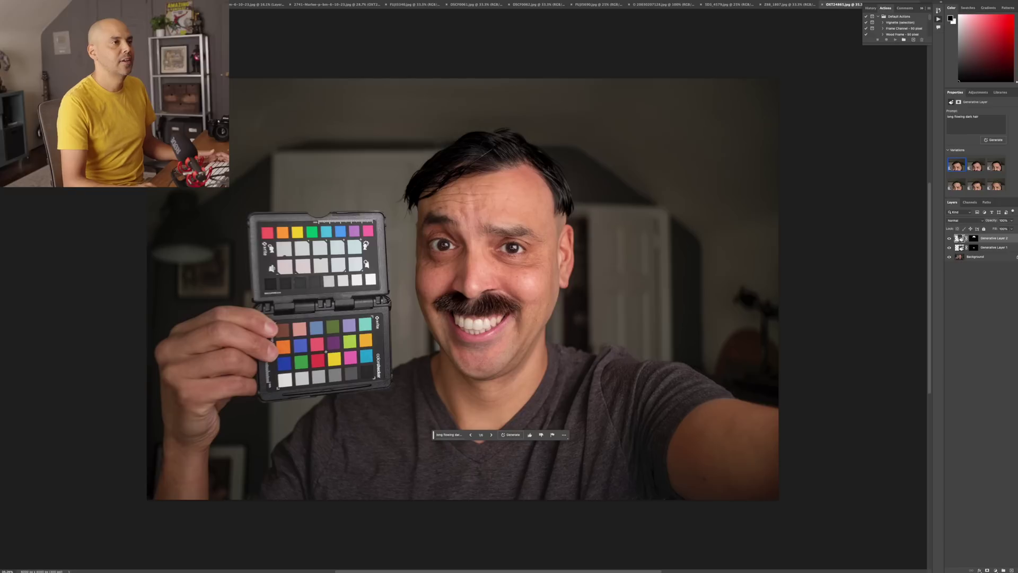
click(977, 168)
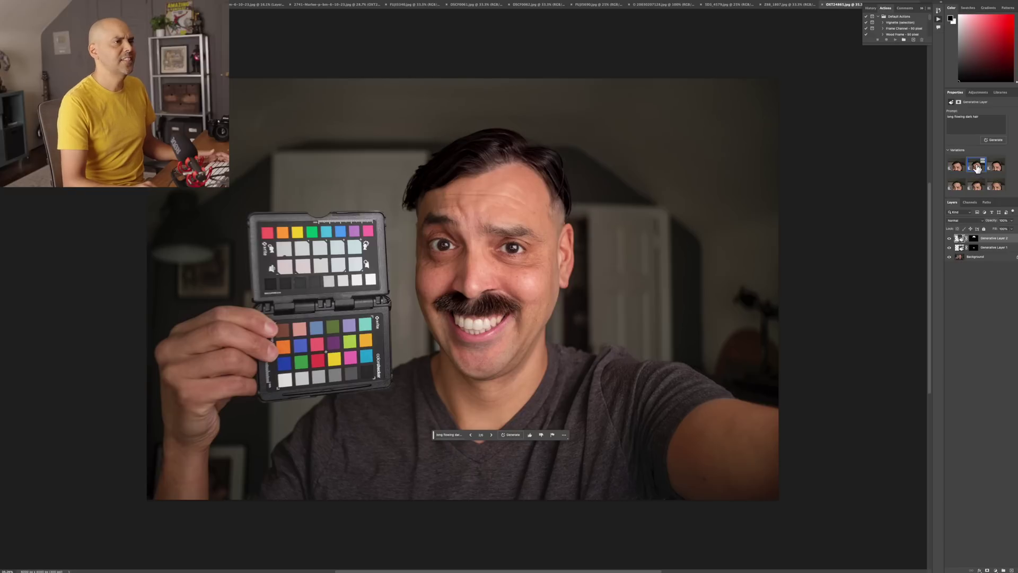
click(996, 169)
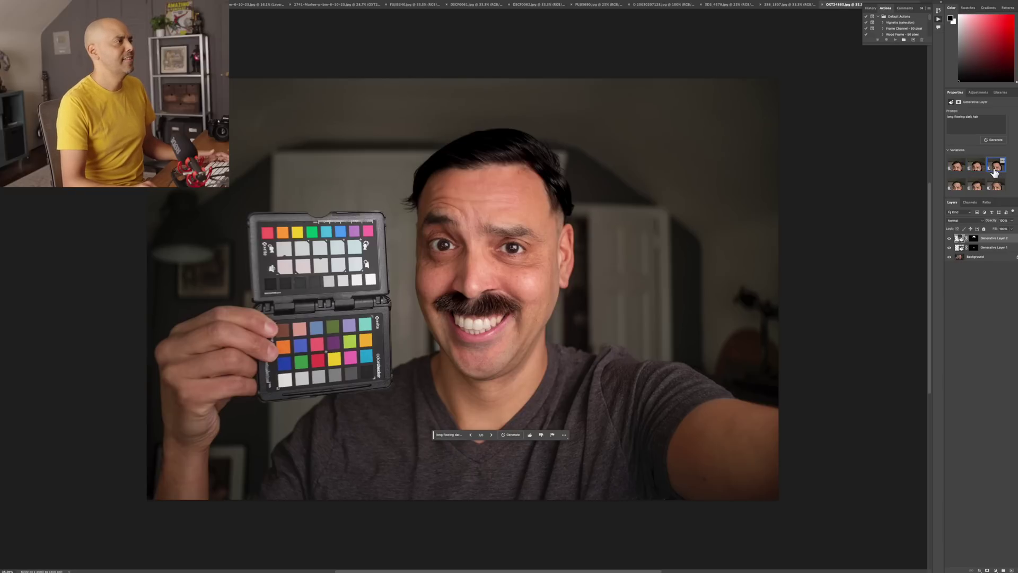
click(978, 168)
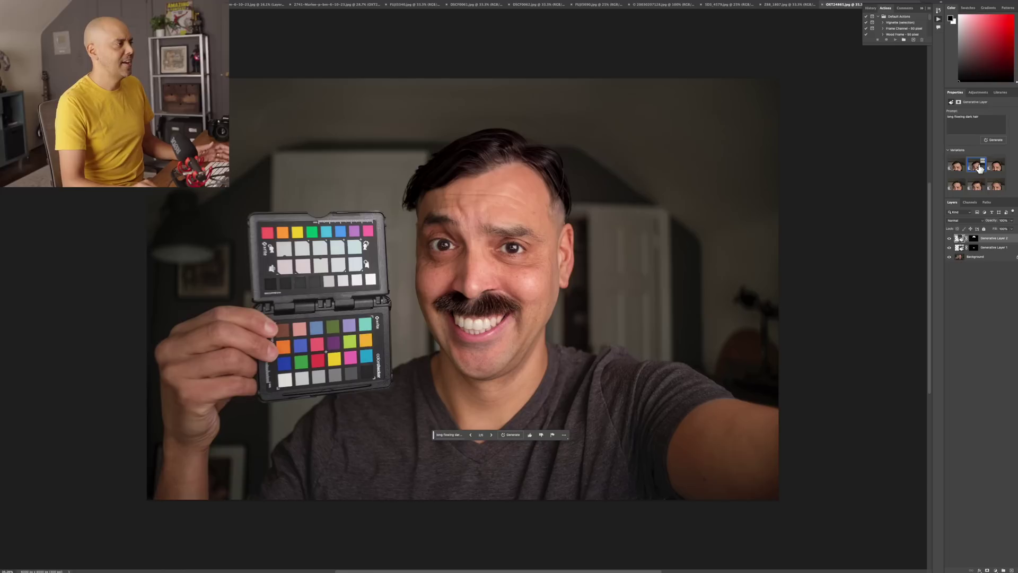
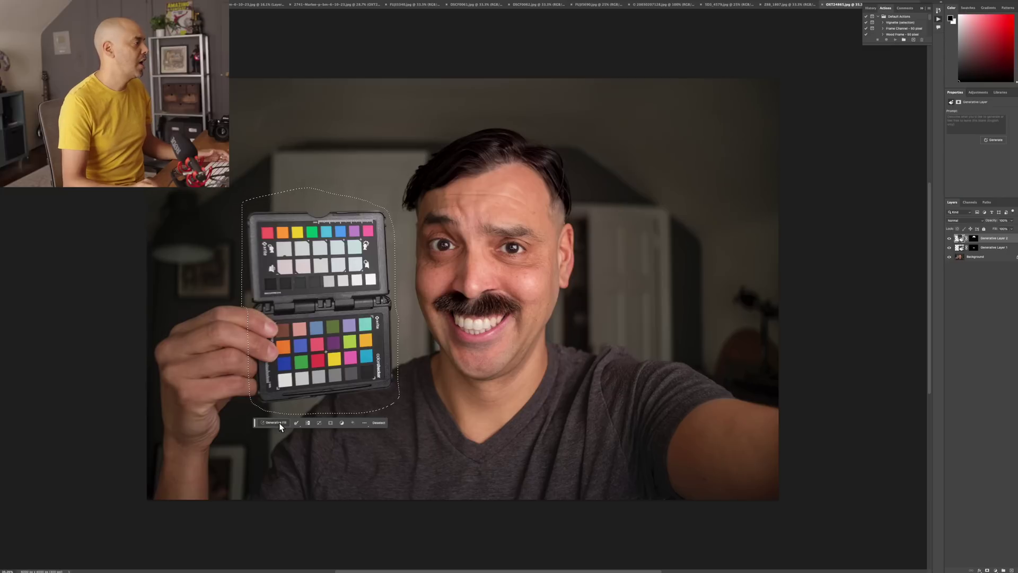
Fill the selection around the handheld colour checker using Generative Fill with the prompt "passport".
click(275, 422)
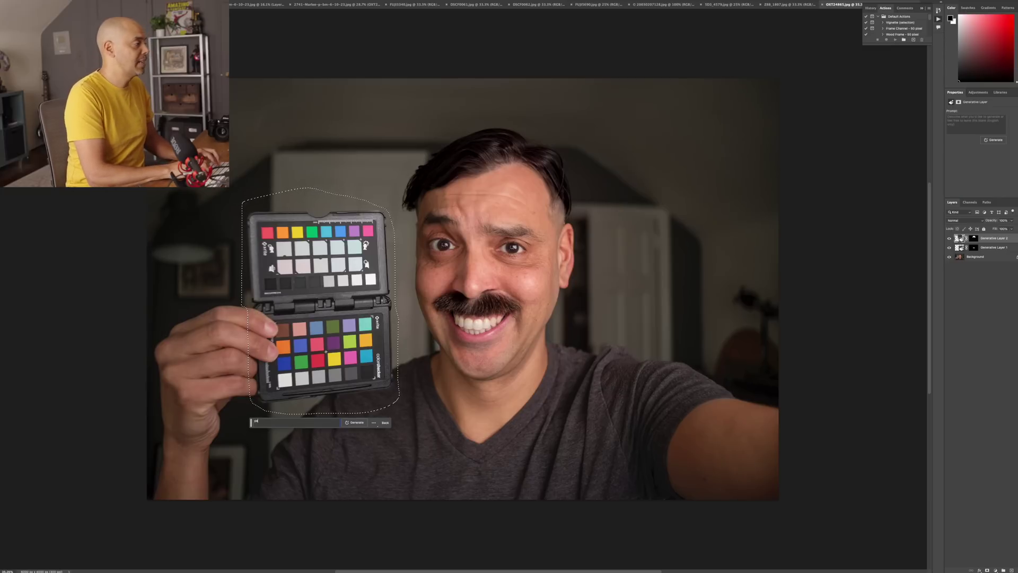
text(passport)
key(Return)
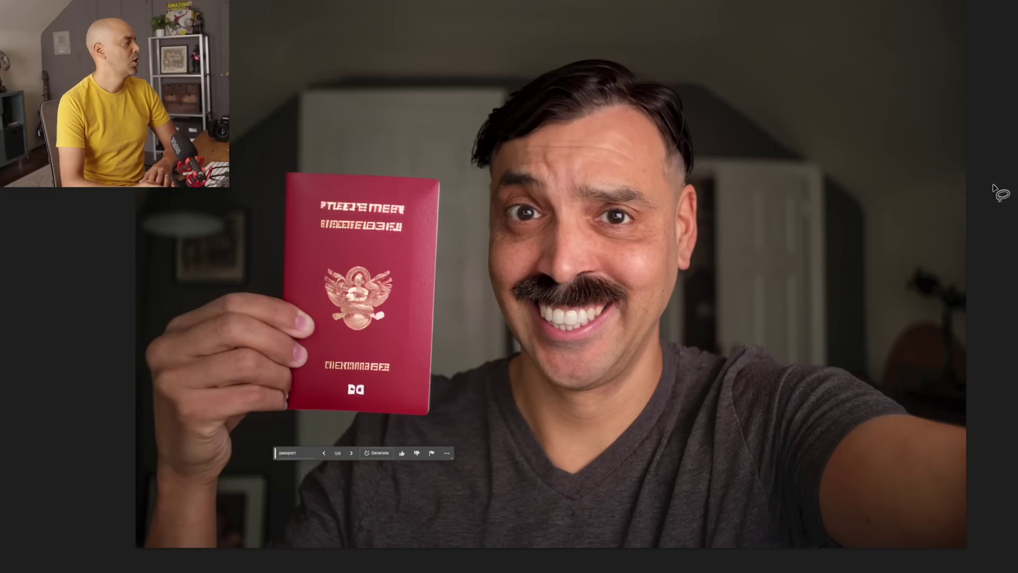
Regenerate the handheld object with the prompt "cup of tea" and choose the third variation.
click(294, 454)
text(cup of coffee)
key(Return)
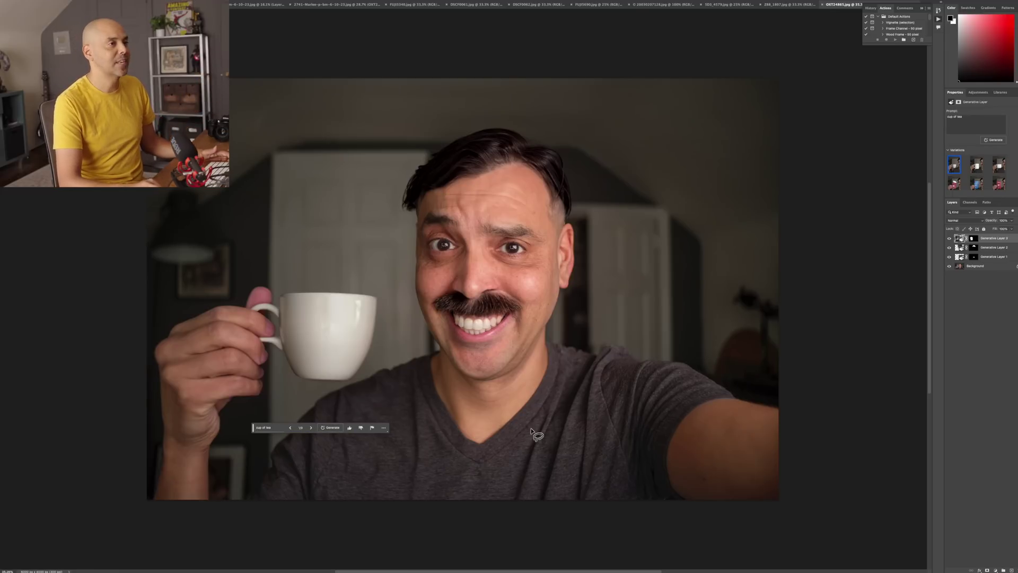
click(977, 171)
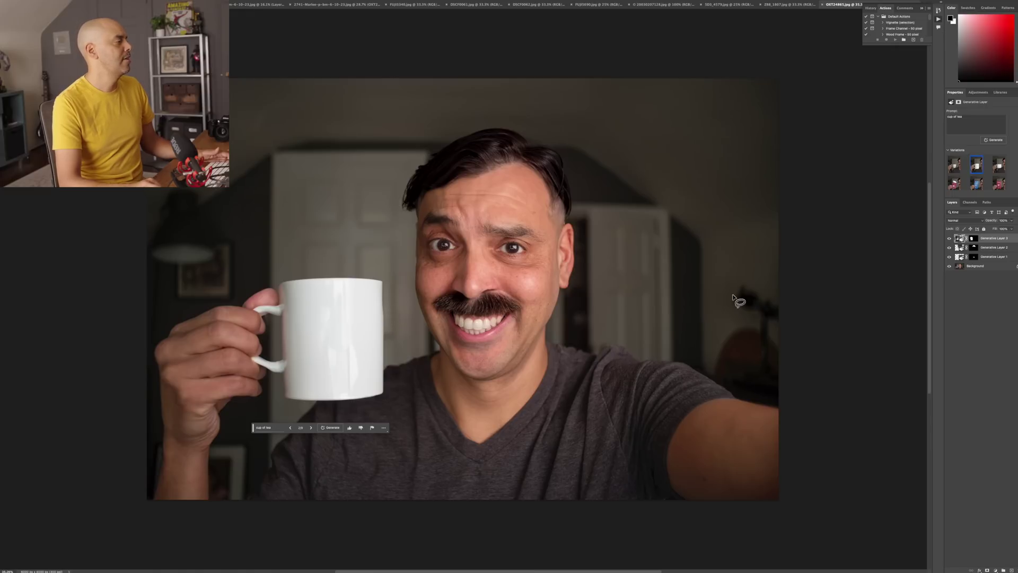
click(1000, 168)
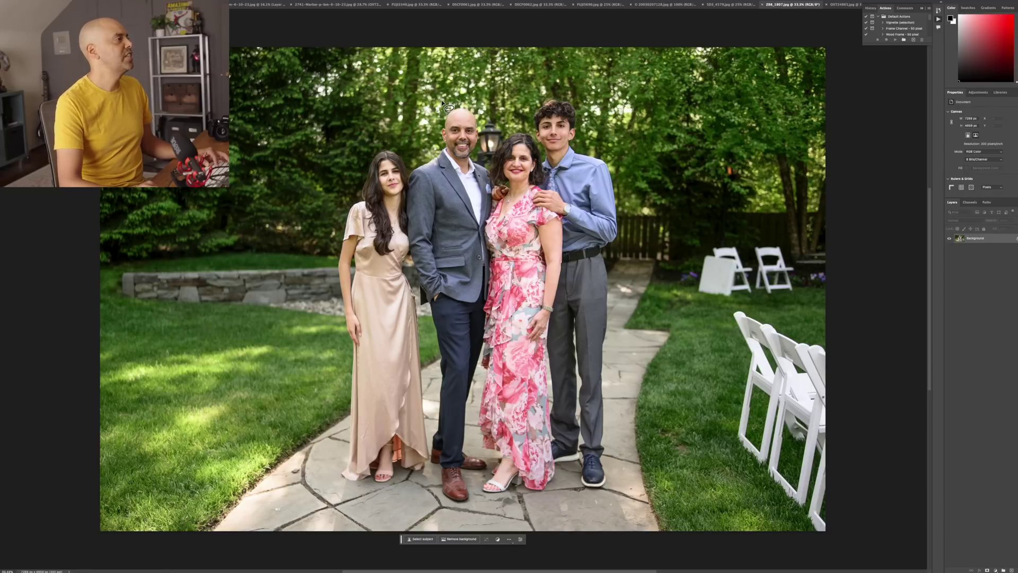
In the family photo, lasso around the bald man's head and run Generative Fill with the prompt "hair".
mouse_move(431, 114)
mouse_down()
mouse_move(448, 95)
mouse_move(487, 100)
mouse_move(499, 142)
mouse_move(469, 160)
mouse_move(448, 151)
mouse_move(431, 114)
mouse_up()
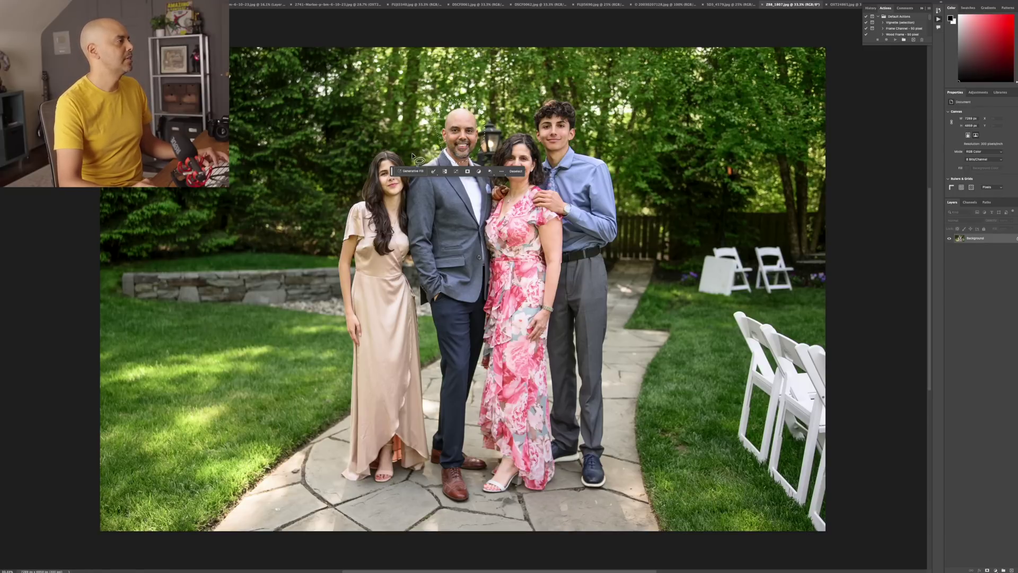
click(412, 172)
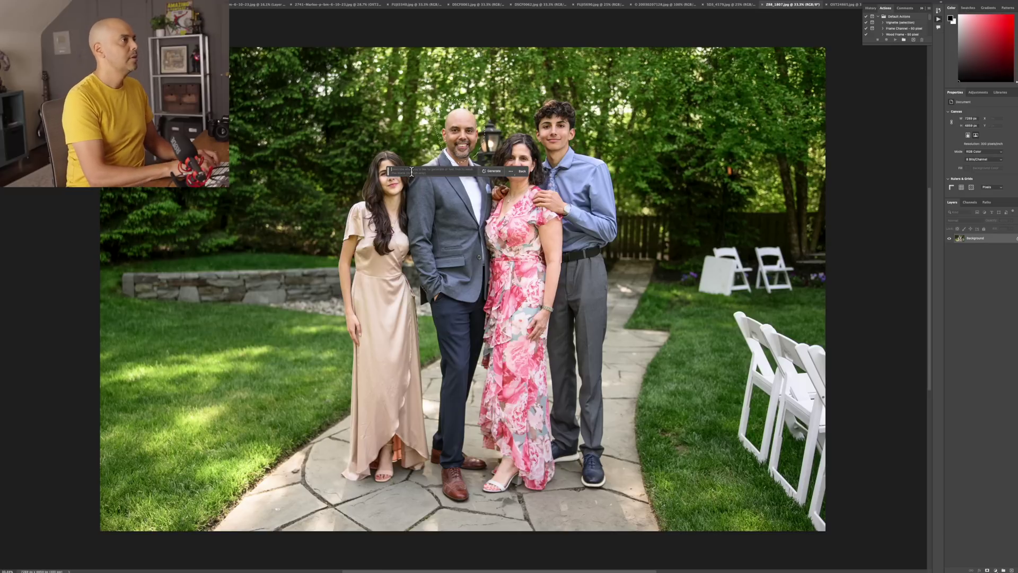
text(ha)
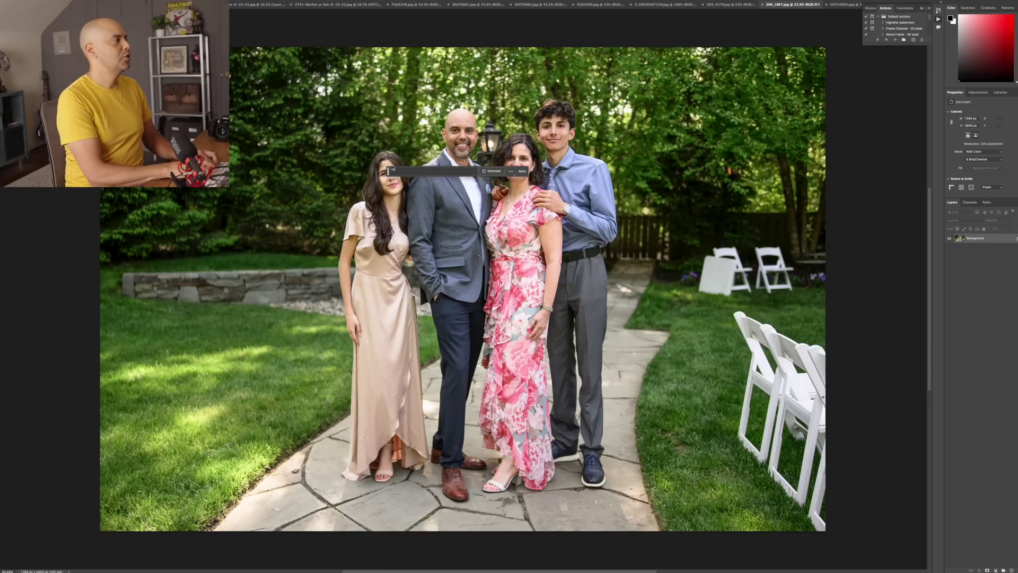
key(BackSpace)
key(BackSpace)
key(Return)
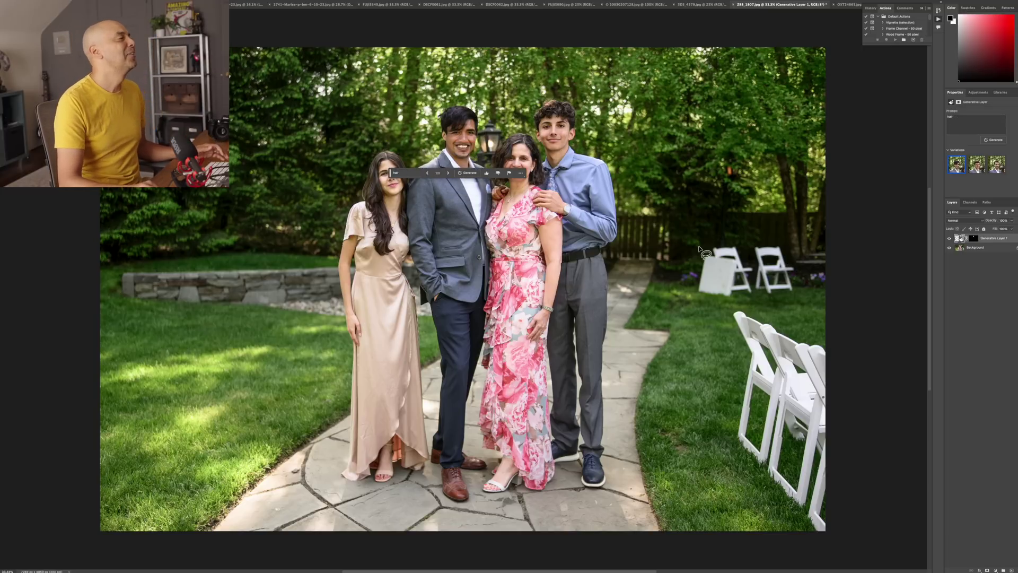
Move the floating task bar off the family's faces, compare the man's hair variations and choose the first one.
drag(393, 176, 123, 549)
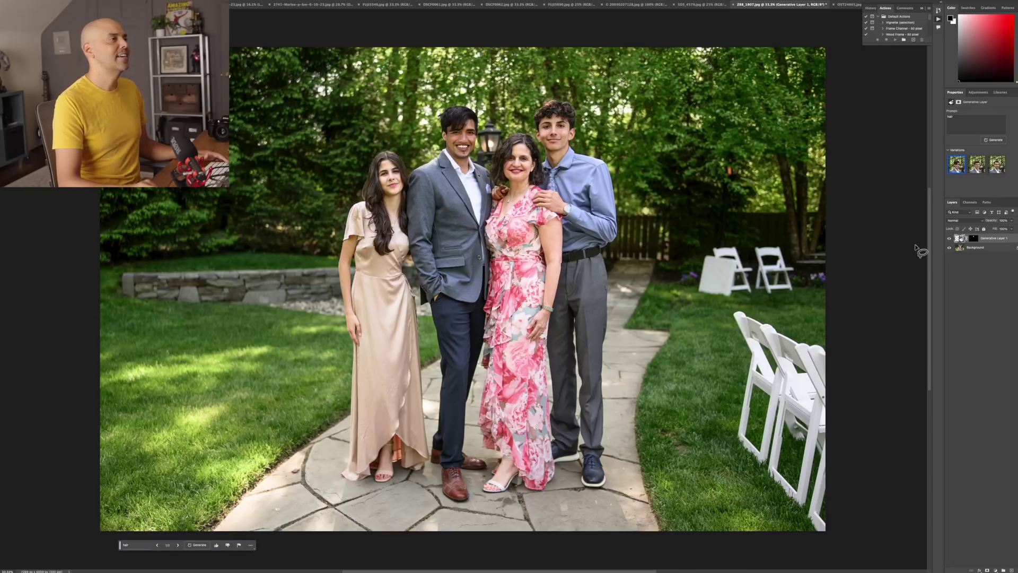
click(977, 168)
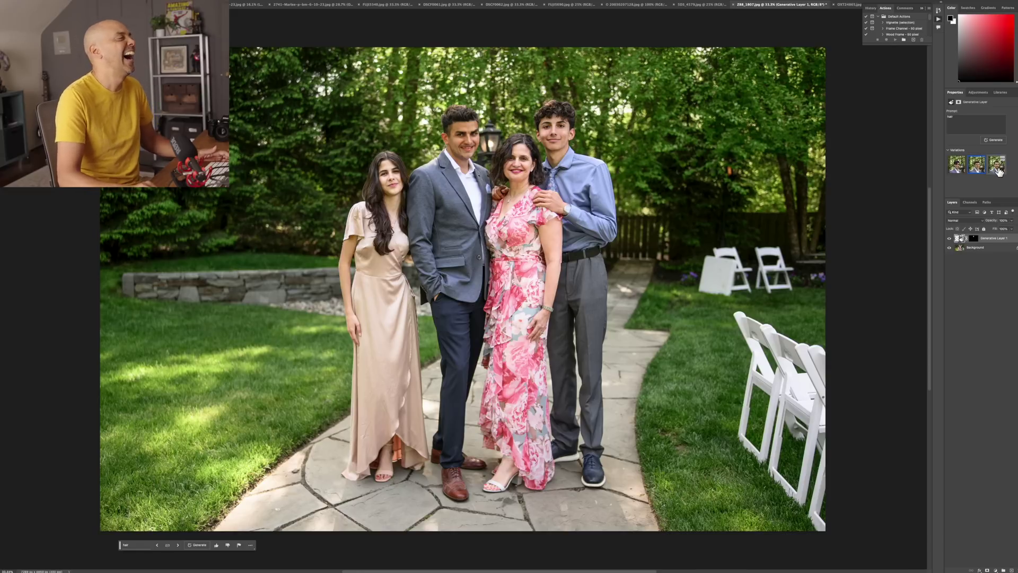
click(998, 167)
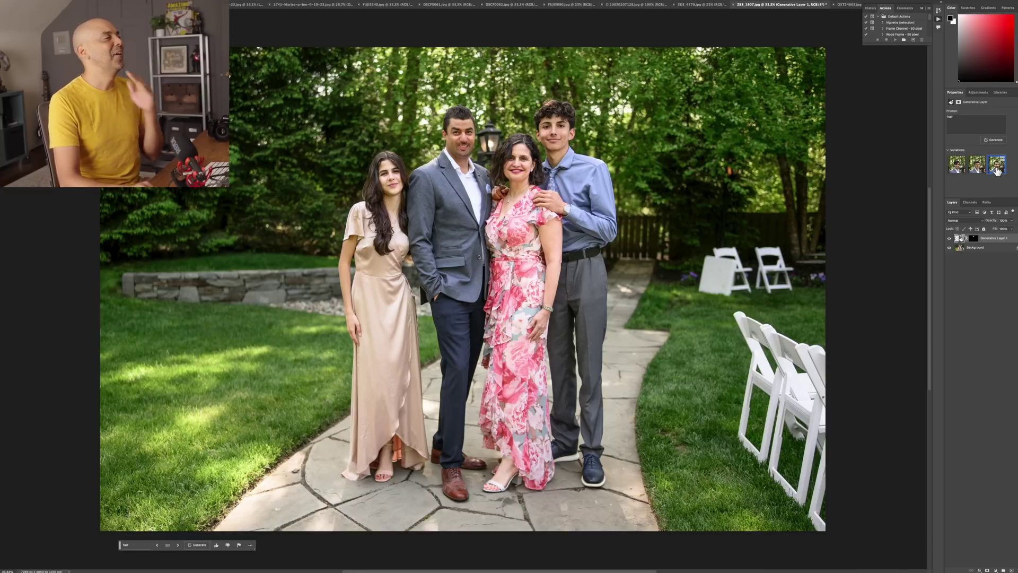
scroll(769, 197, up, 5)
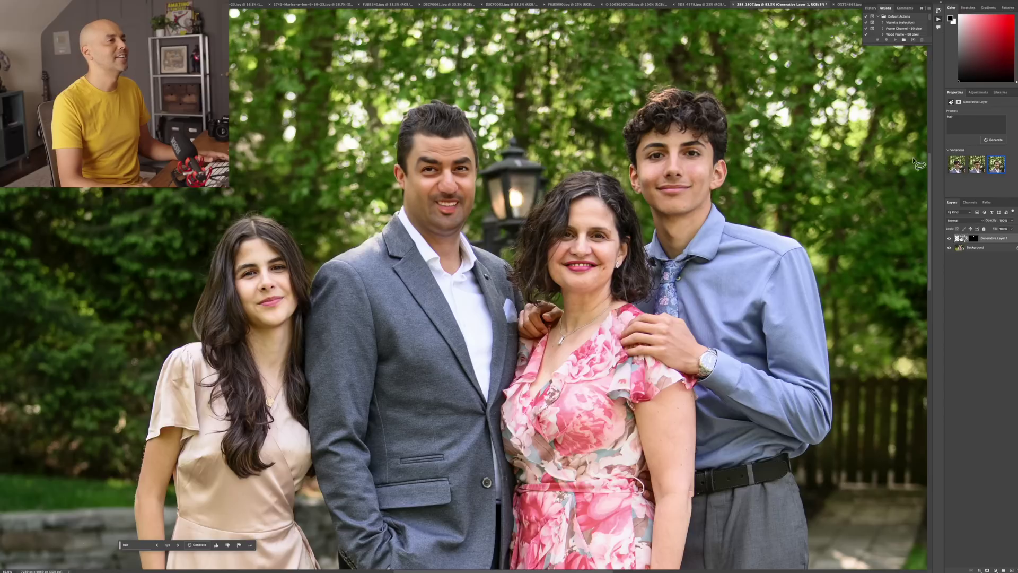
click(977, 169)
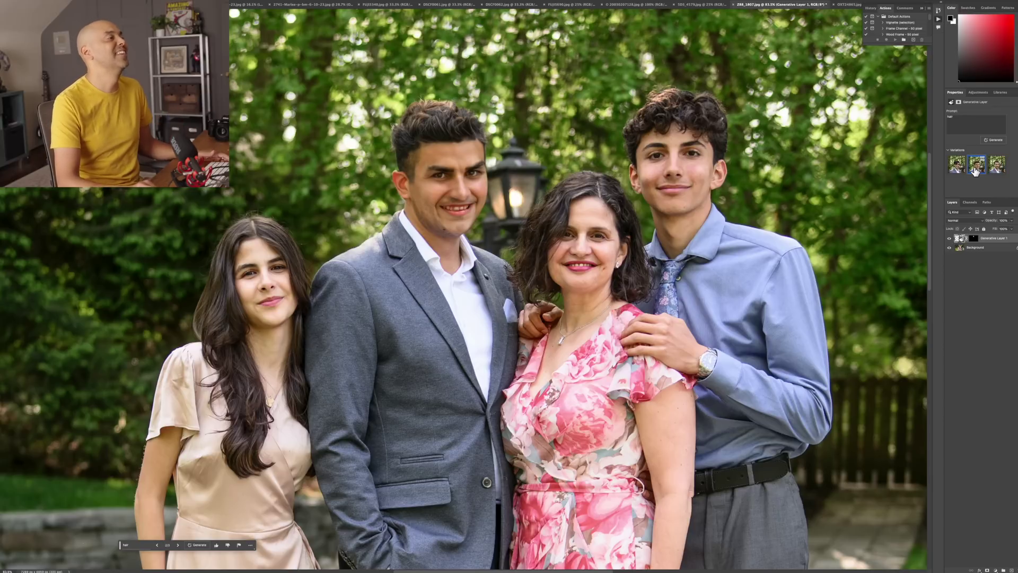
click(957, 165)
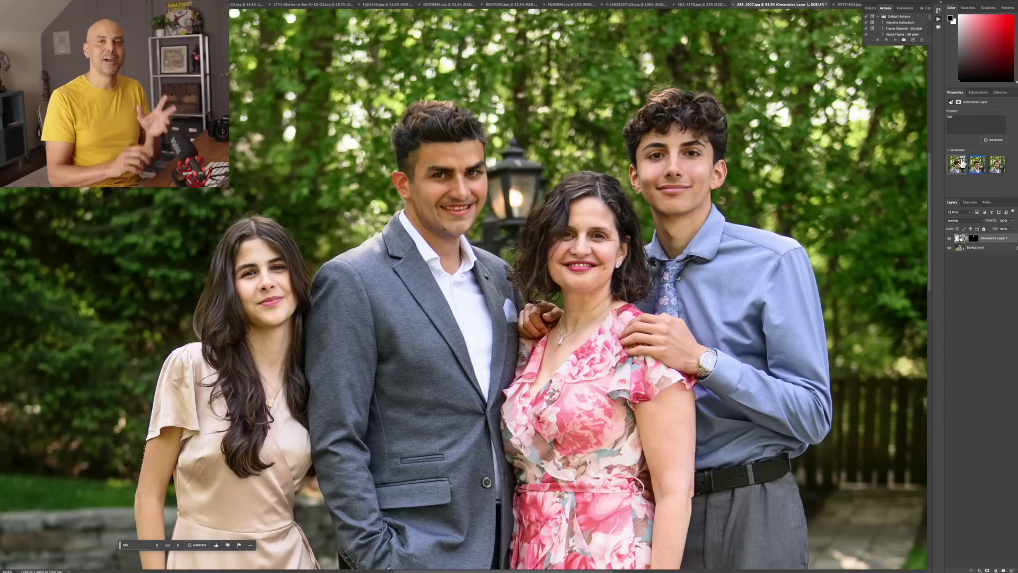
scroll(310, 181, up, 1)
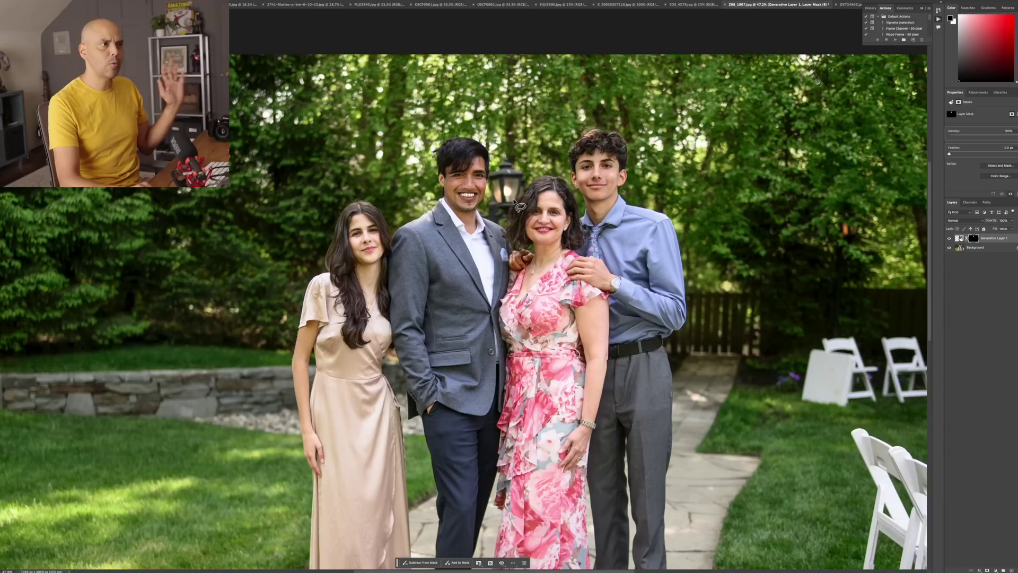
Brush on the generative layer's mask over the man's lower face to restore his original features beneath the new hair.
key(b)
drag(476, 196, 458, 198)
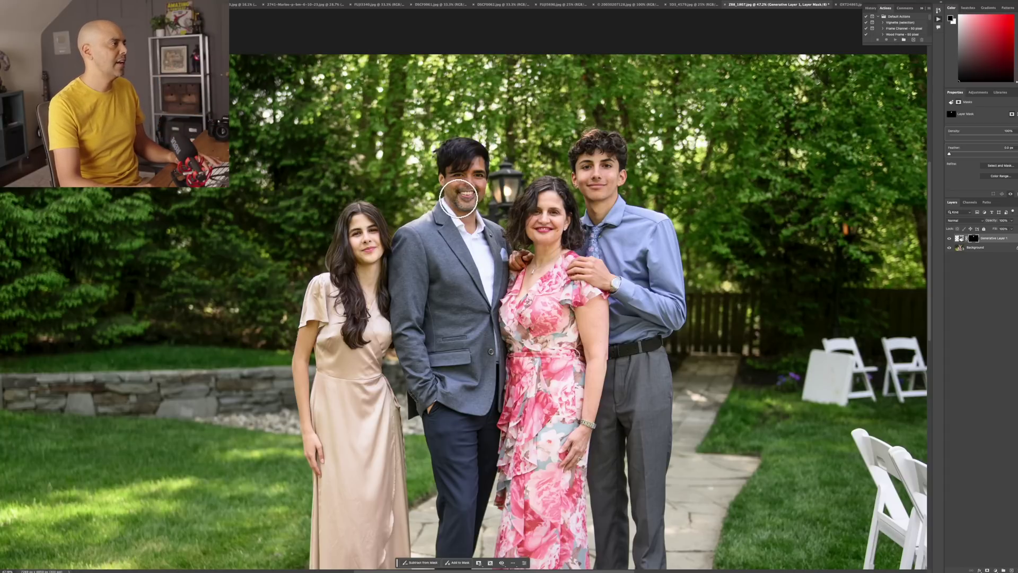
key(bracketright)
key(bracketright)
mouse_move(463, 188)
mouse_down()
mouse_move(477, 183)
mouse_move(469, 169)
mouse_move(485, 183)
mouse_move(476, 211)
mouse_up()
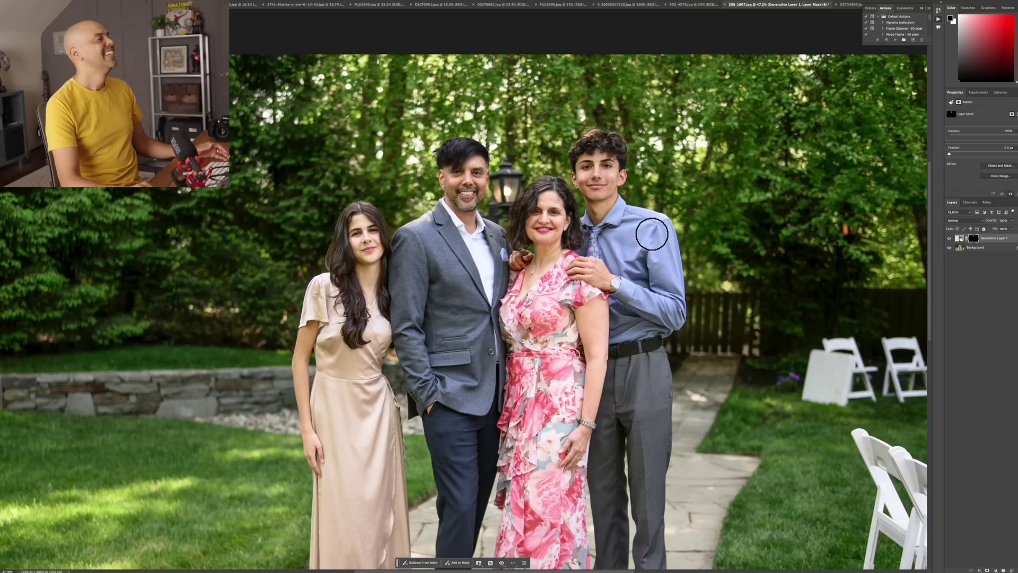
scroll(772, 305, down, 2)
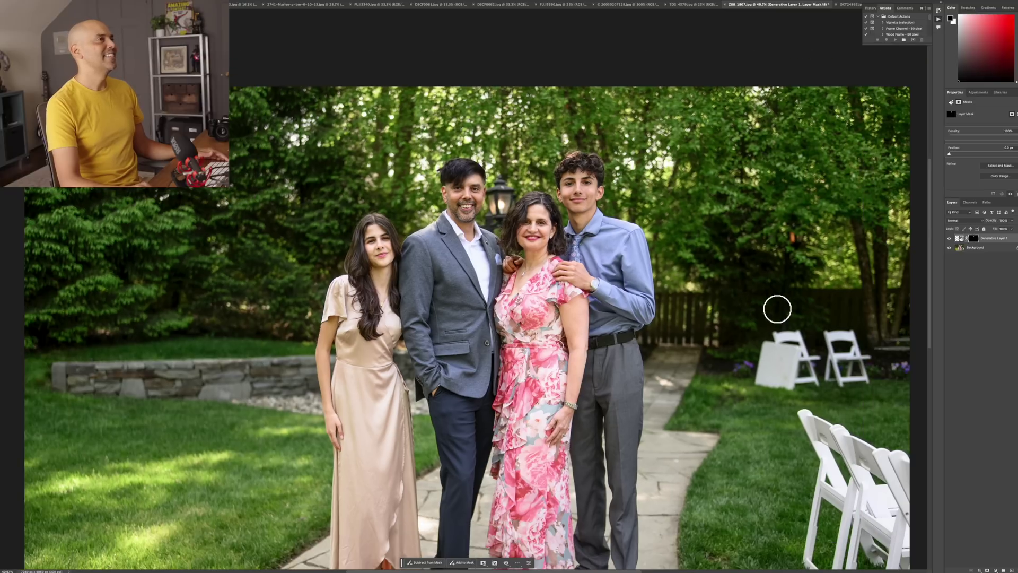
Lasso only the top of the bald man's head in the family photo and run Generative Fill with the prompt "hair".
scroll(629, 230, up, 1)
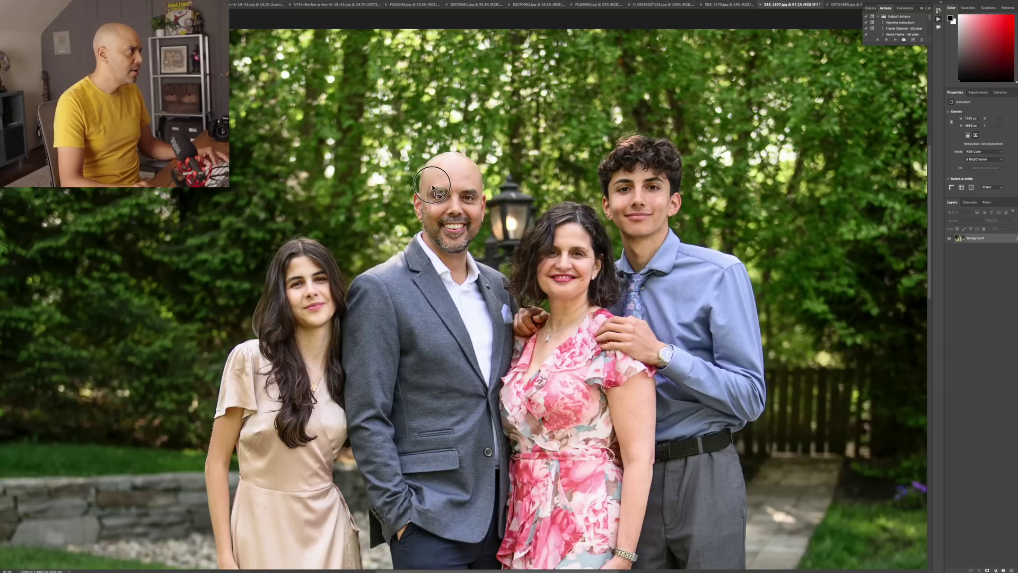
mouse_move(441, 187)
mouse_down()
mouse_move(488, 197)
mouse_move(487, 164)
mouse_move(466, 146)
mouse_move(445, 145)
mouse_move(412, 169)
mouse_up()
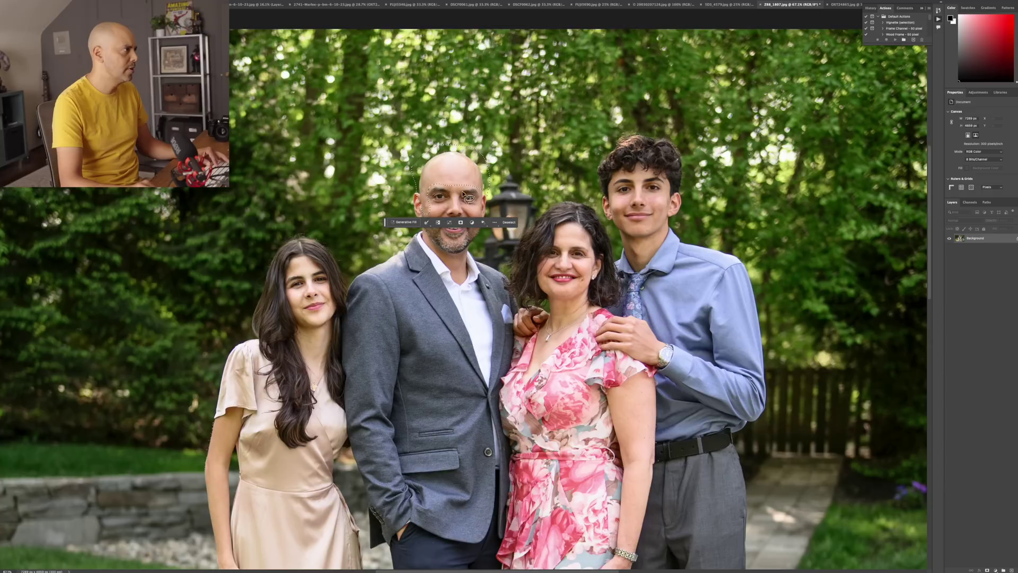
click(407, 225)
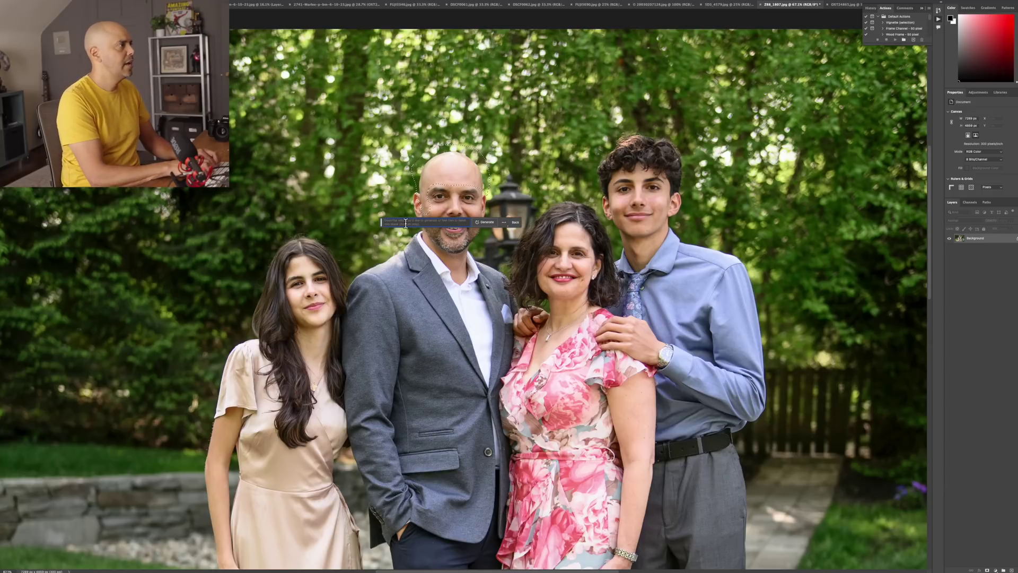
click(485, 222)
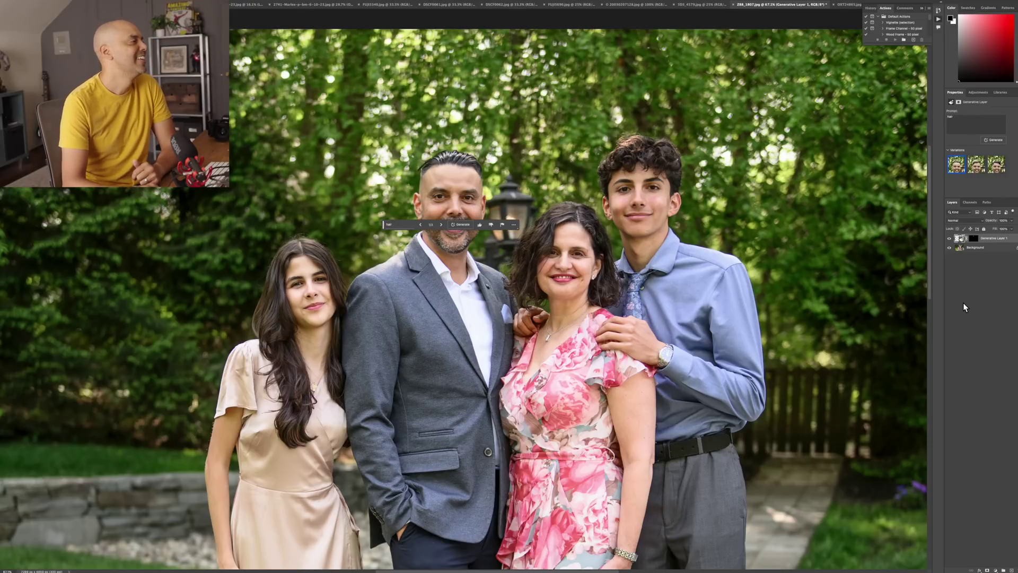
Move the floating task bar off the man's face, compare the new hair variations and keep the third one.
drag(385, 228, 219, 407)
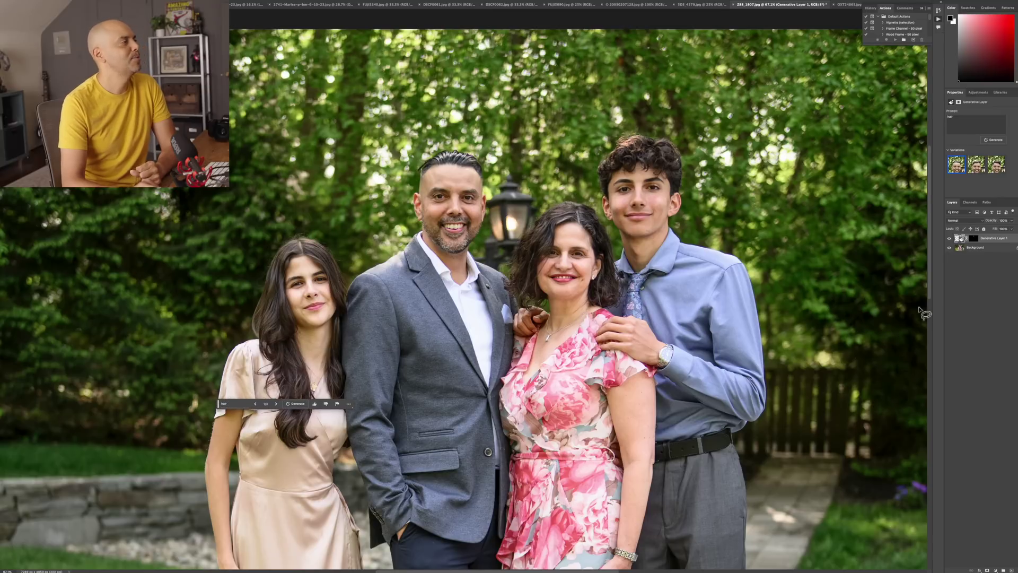
click(976, 166)
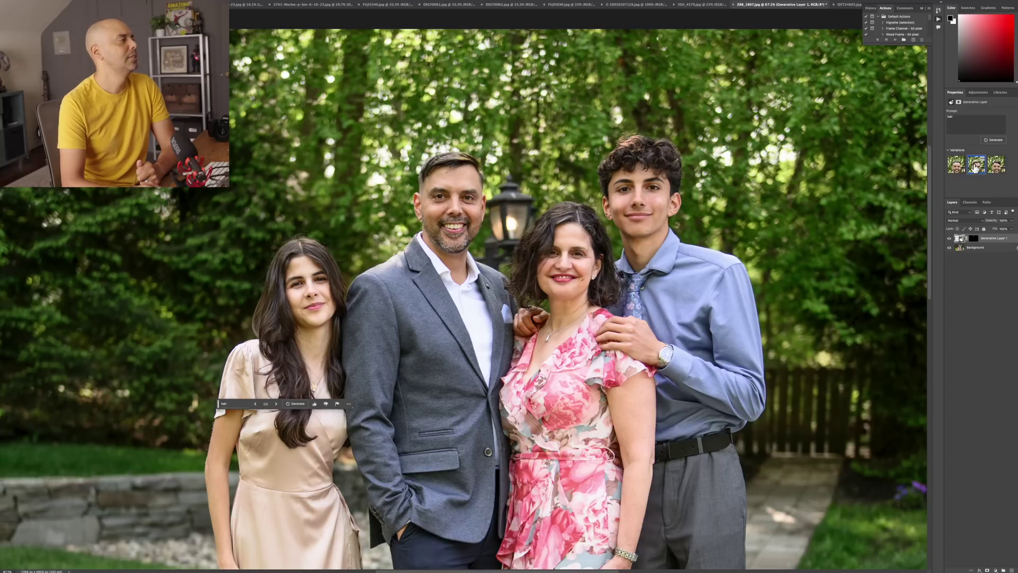
click(996, 165)
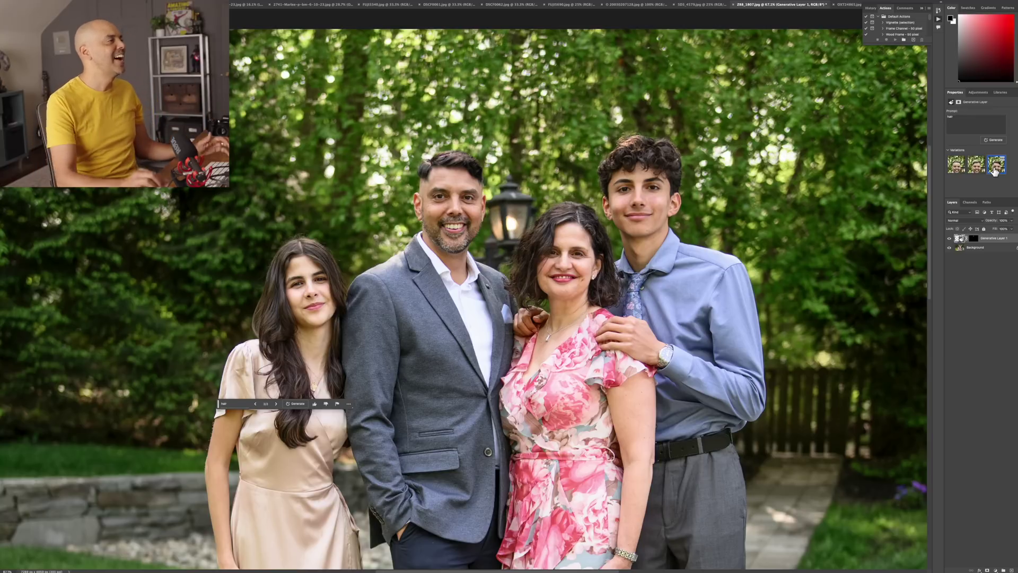
scroll(453, 182, up, 4)
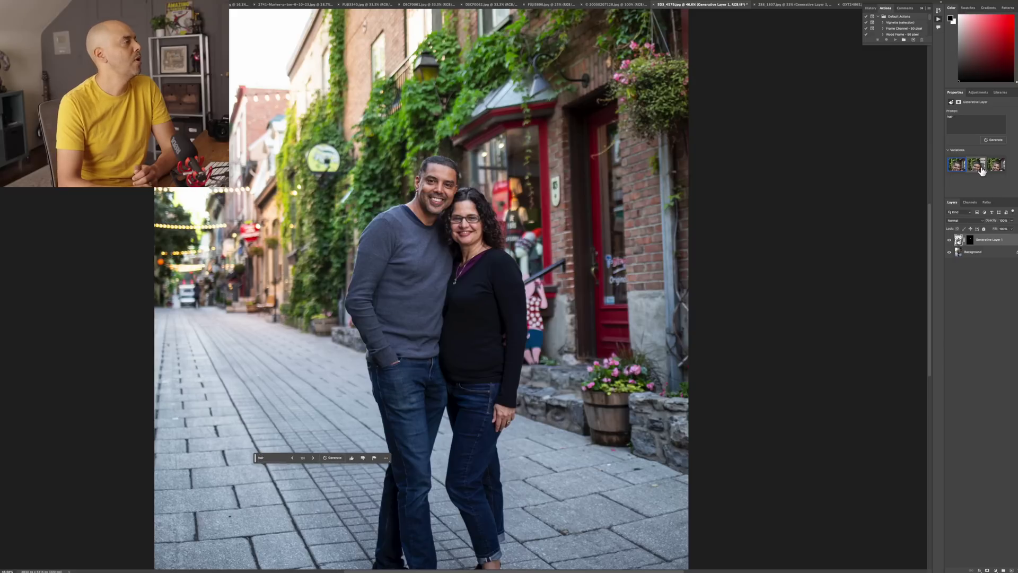
In the street photo of the couple, compare the man's hair variations and examine the third one up close.
click(978, 167)
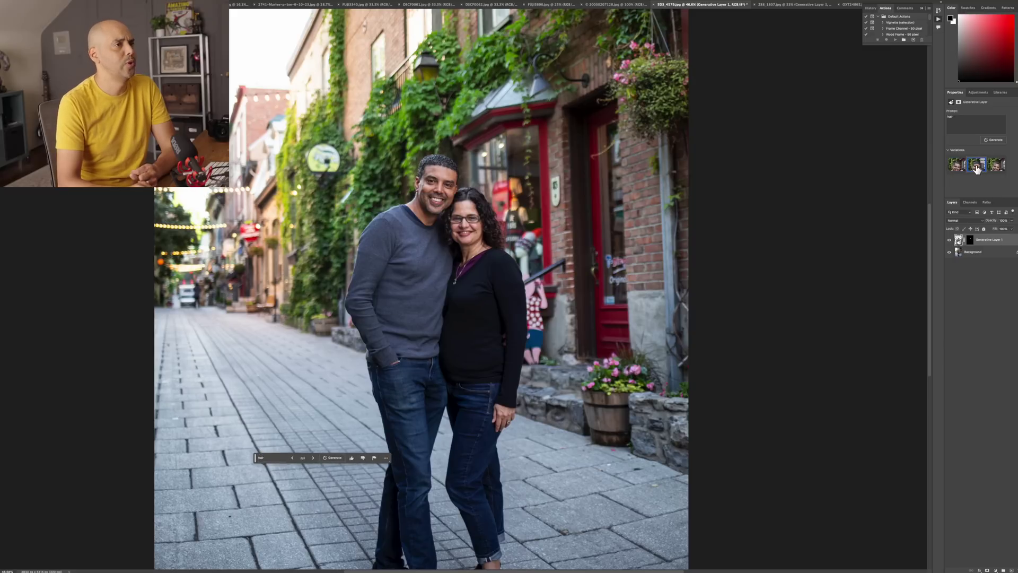
click(995, 167)
scroll(431, 182, up, 5)
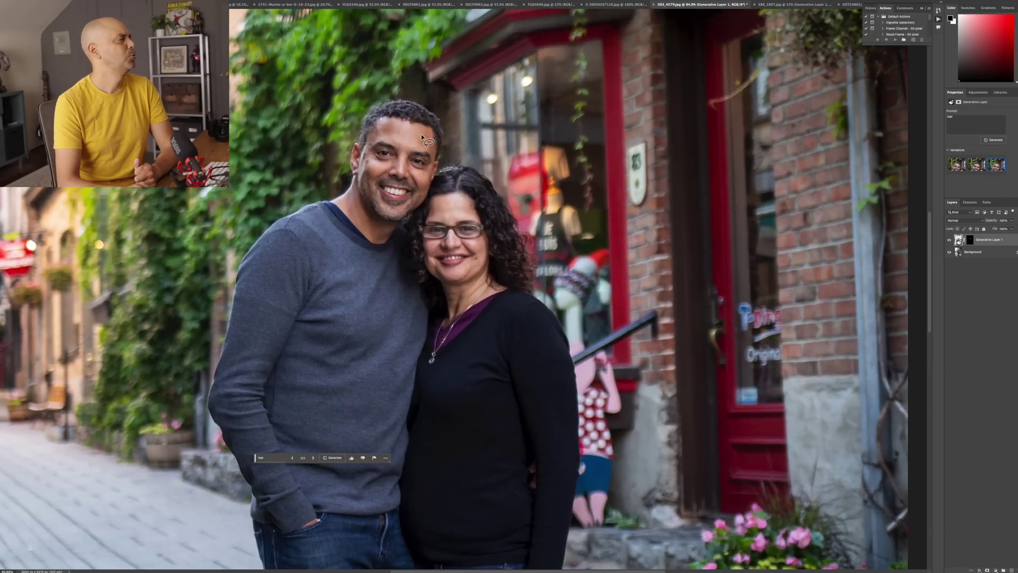
scroll(423, 139, down, 2)
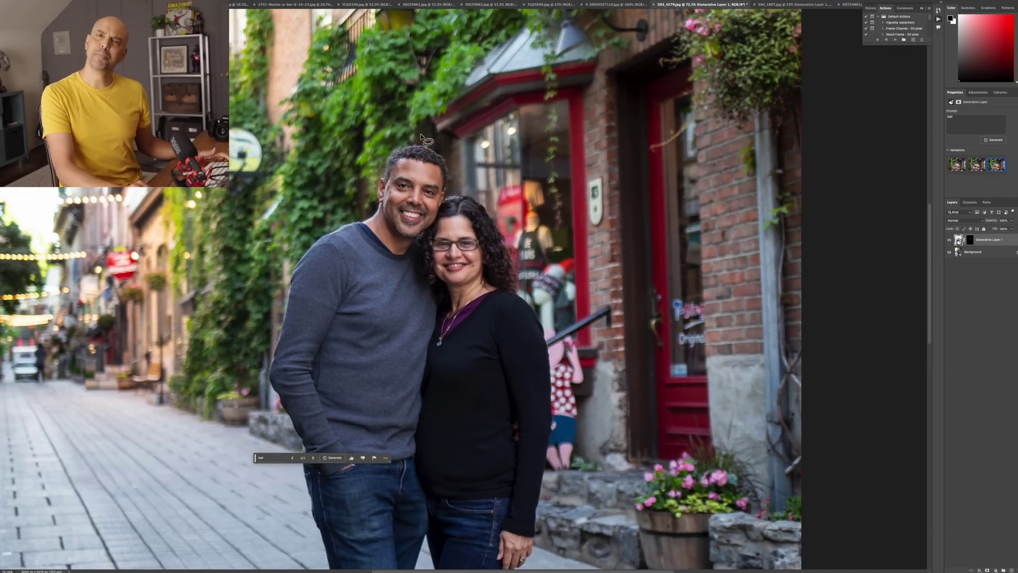
scroll(421, 134, down, 2)
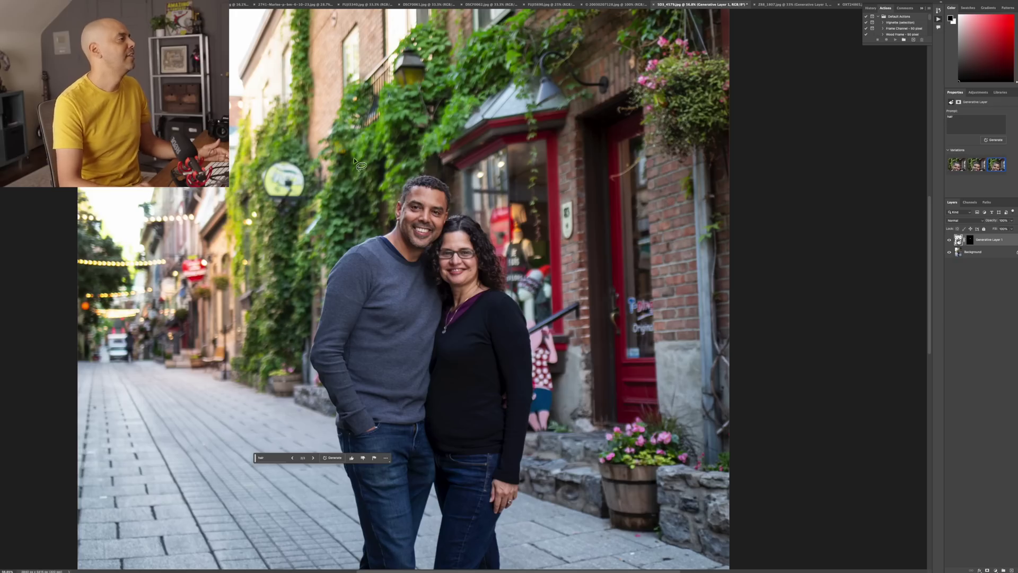
scroll(464, 293, up, 2)
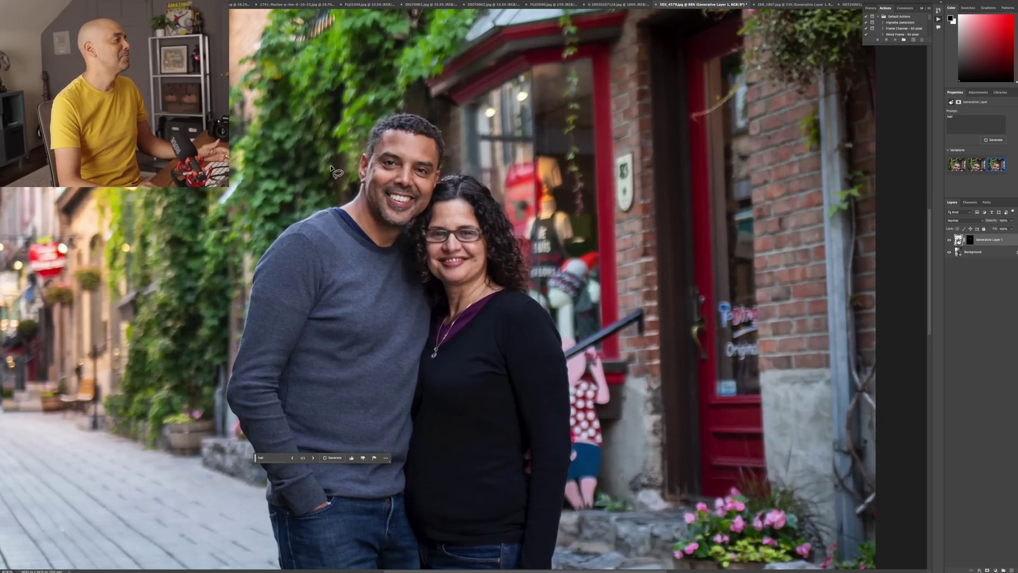
Regenerate the man's hair with the prompt "dark long hair with some grey".
scroll(330, 164, down, 3)
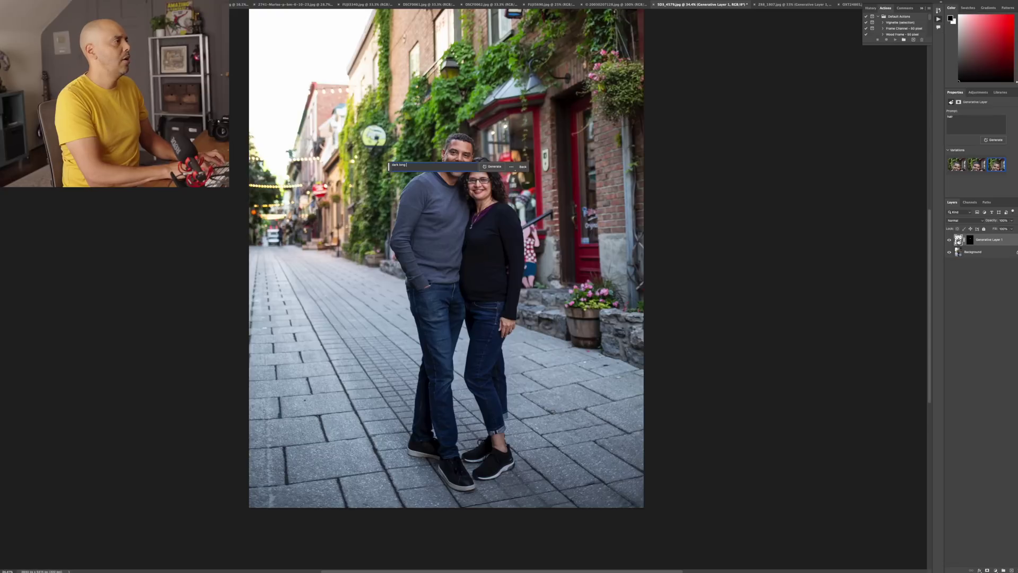
text(hair with som)
text(e grey)
key(Return)
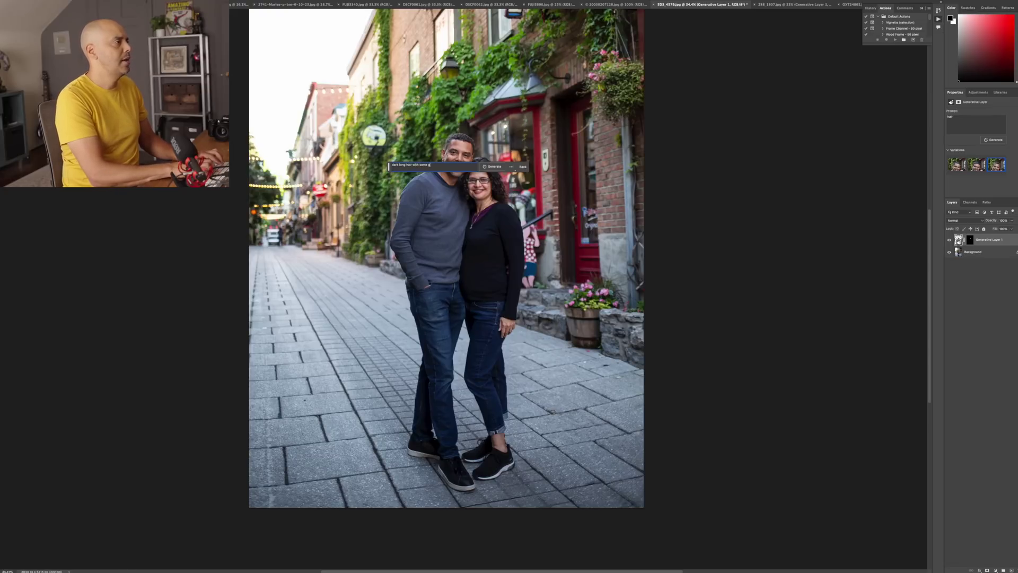
Move the floating task bar away from the couple and preview the second and third variations of the greying hair.
scroll(510, 167, up, 2)
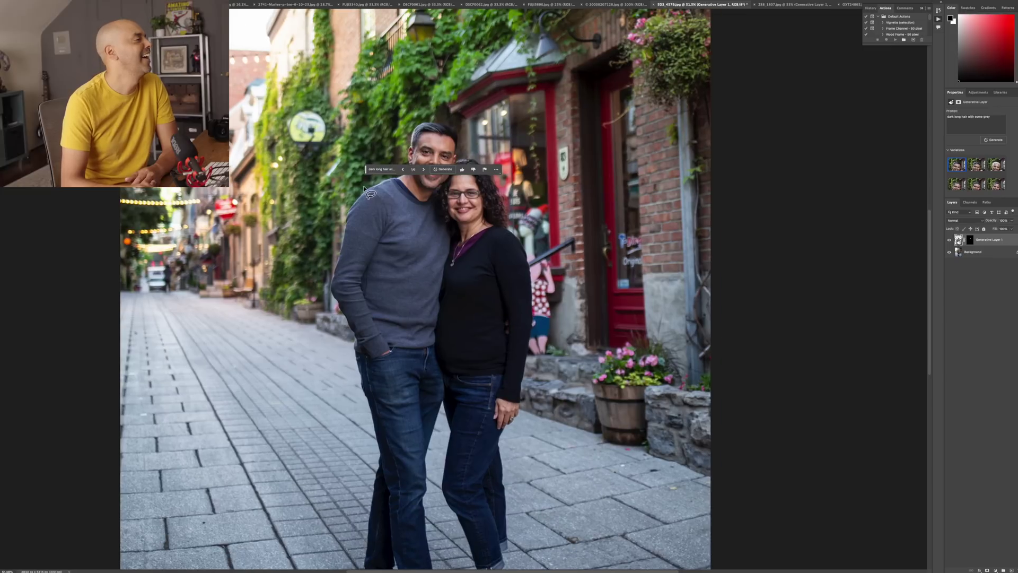
drag(367, 170, 152, 393)
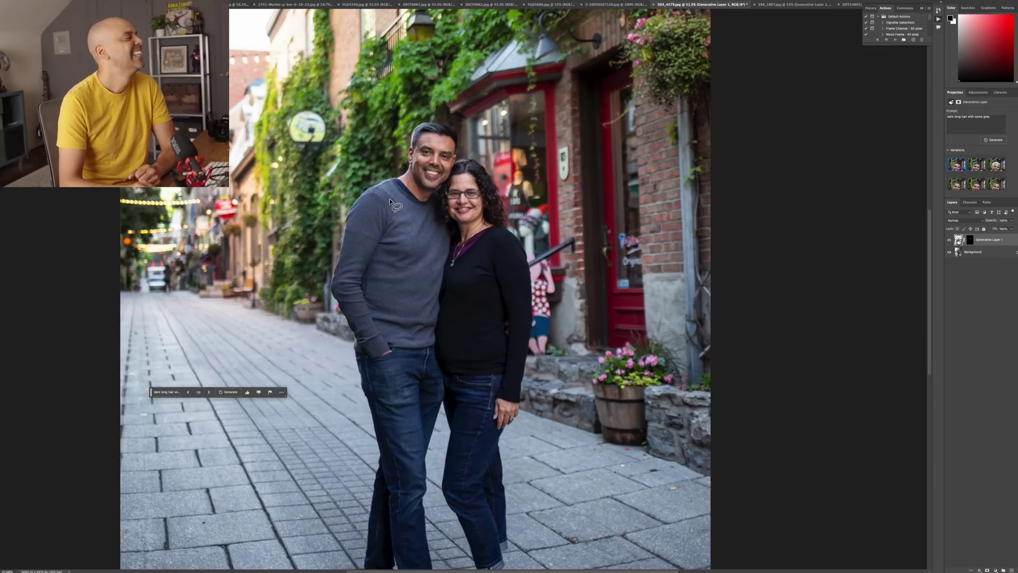
scroll(390, 198, up, 1)
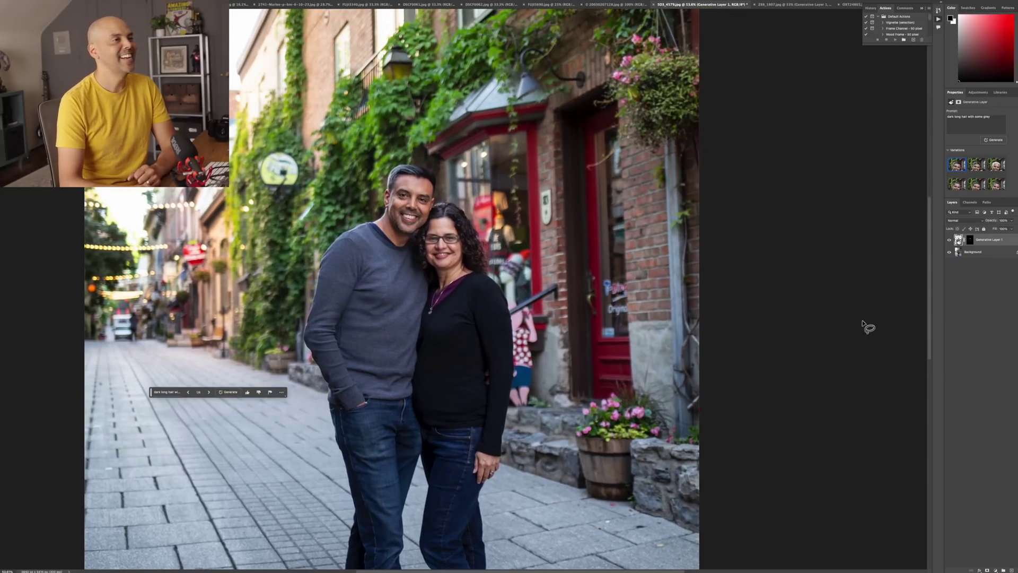
click(977, 165)
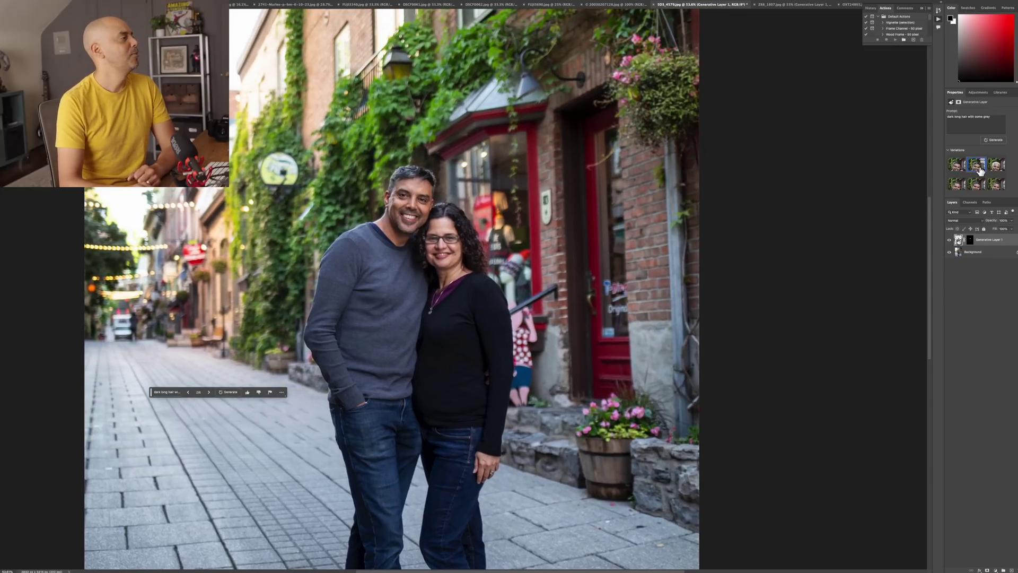
click(997, 166)
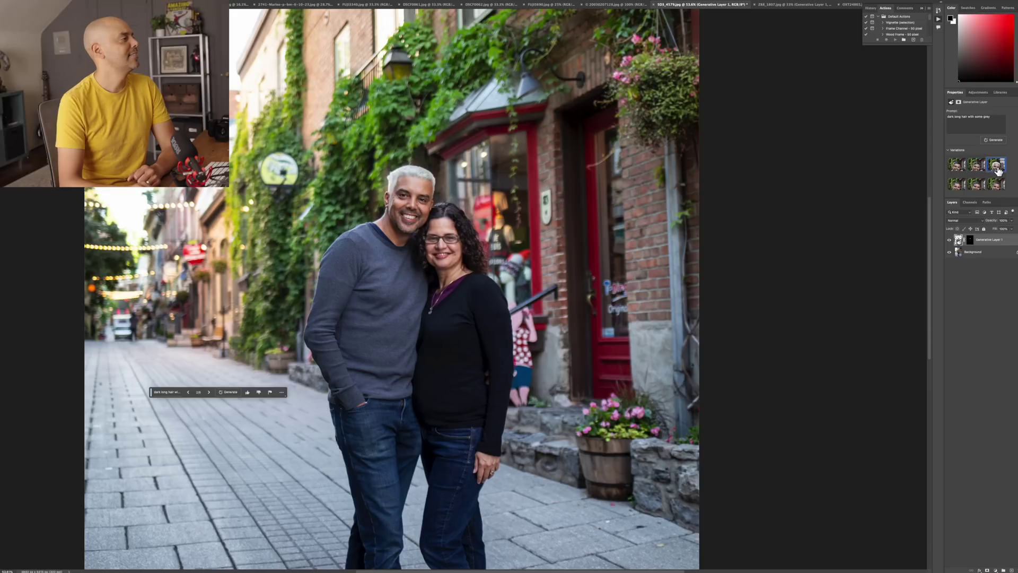
scroll(393, 198, up, 5)
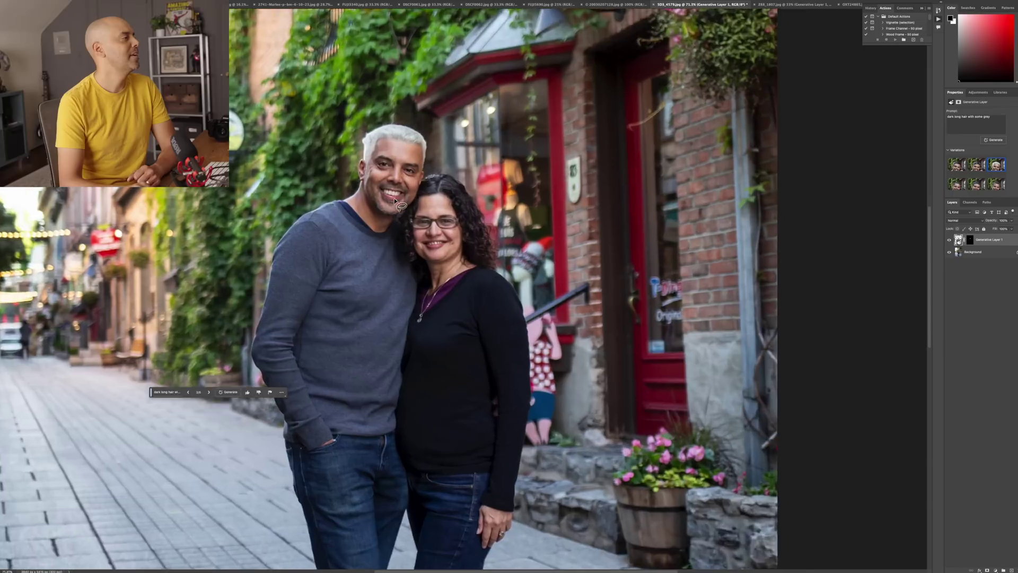
scroll(394, 198, up, 1)
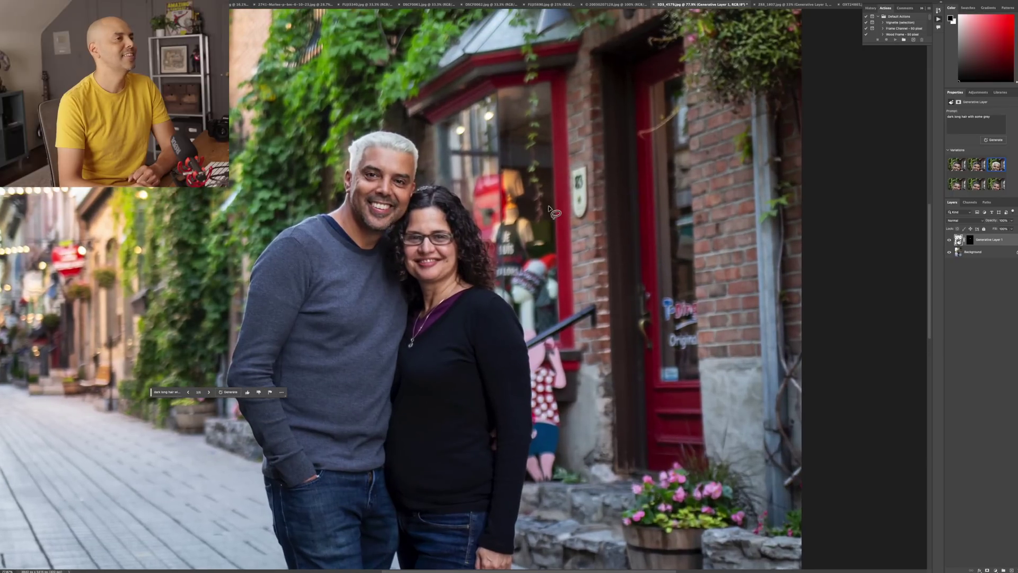
Return to the first greying hair variation for comparison and keep the second one on the man.
click(958, 186)
click(960, 171)
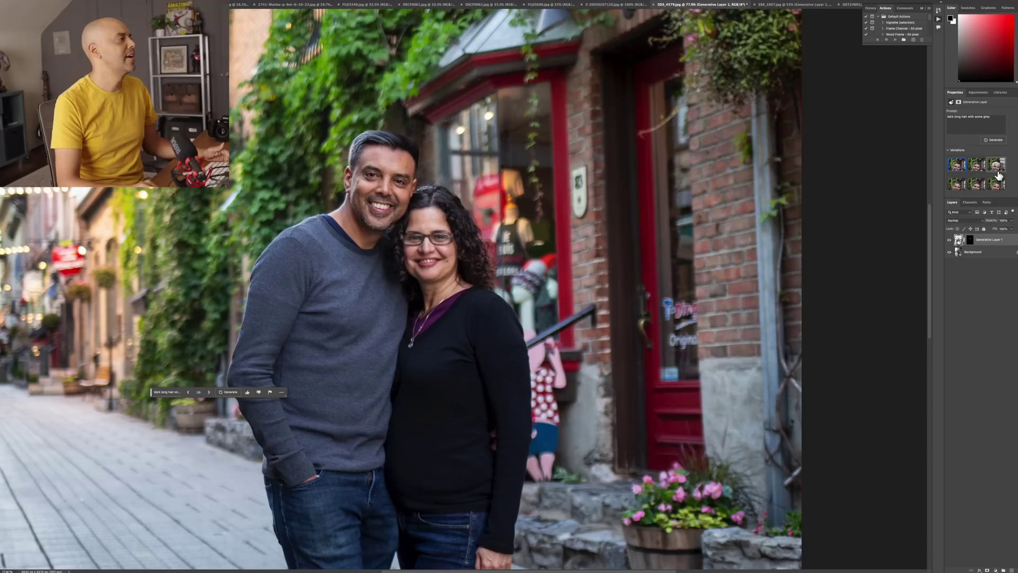
click(977, 165)
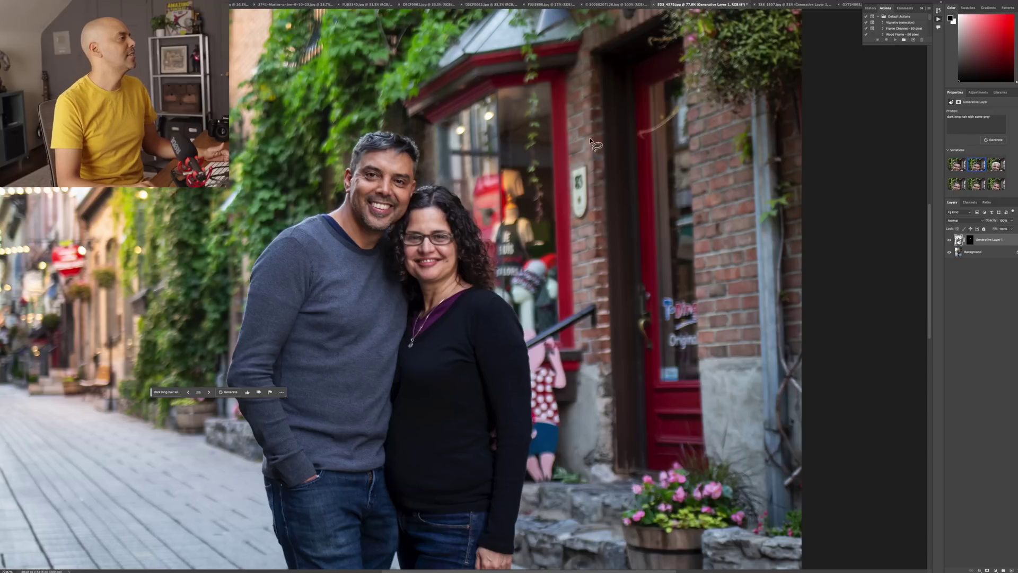
scroll(361, 168, up, 2)
scroll(319, 239, down, 3)
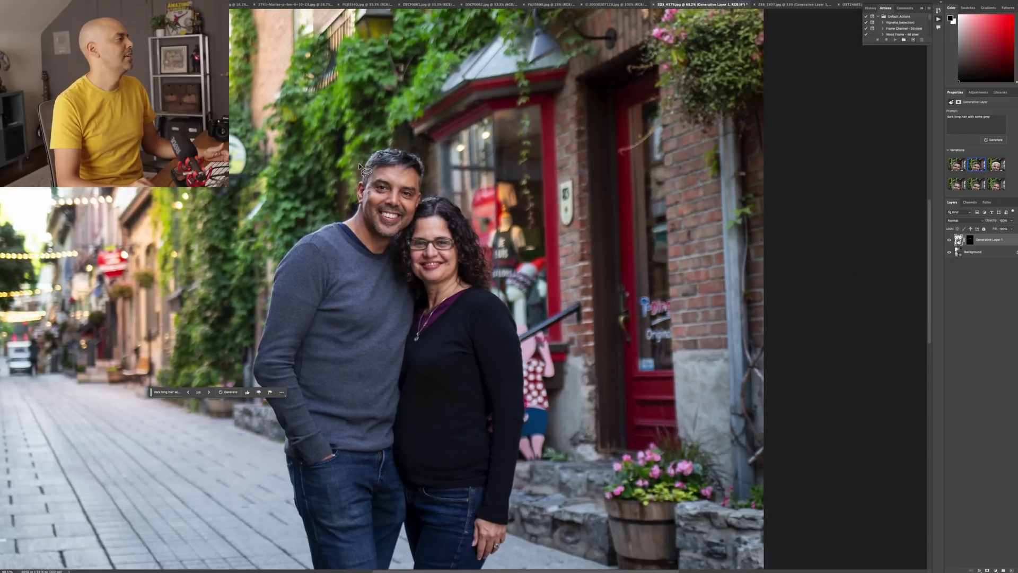
In the selfie of the man in the black V-neck sweater, select the hair and forehead area and generate a fill with the prompt "bald".
scroll(326, 297, down, 2)
scroll(555, 362, down, 3)
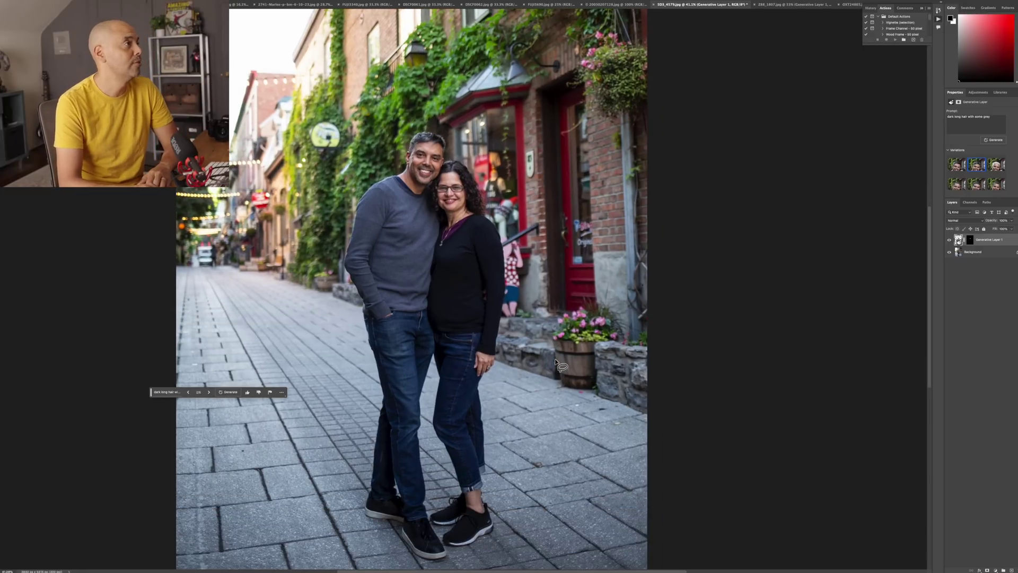
key(ctrl+shift+Tab)
mouse_move(553, 181)
mouse_down()
mouse_move(382, 270)
mouse_move(403, 239)
mouse_move(517, 276)
mouse_up()
click(408, 295)
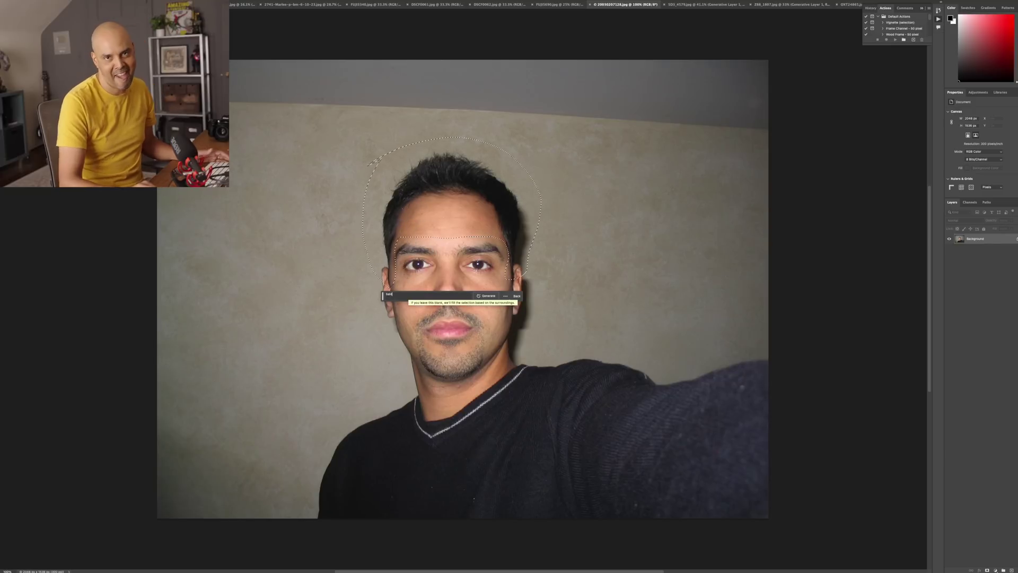
key(Return)
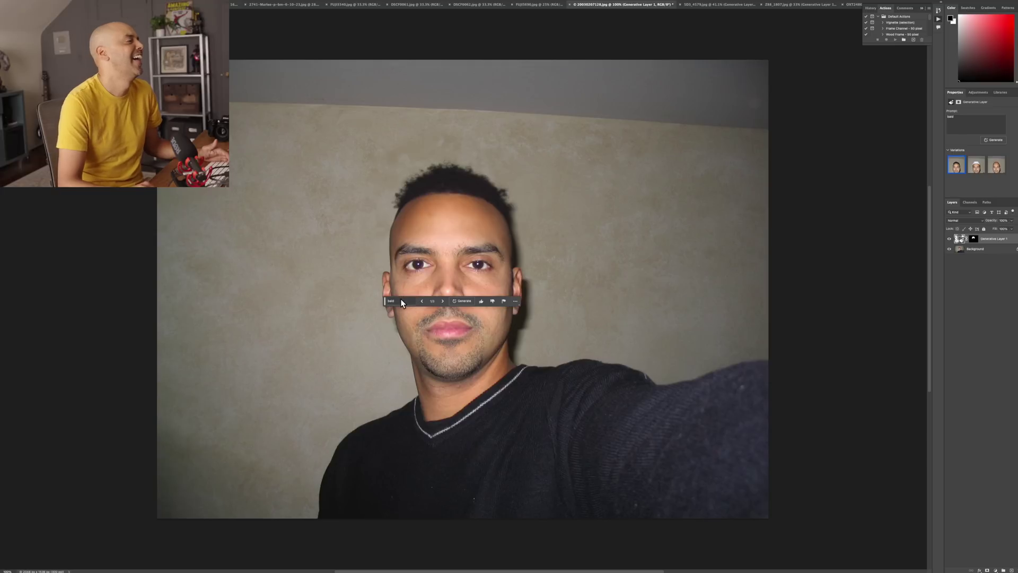
Move the floating task bar off the man's face, preview the second bald variation and keep the third one.
drag(385, 304, 228, 424)
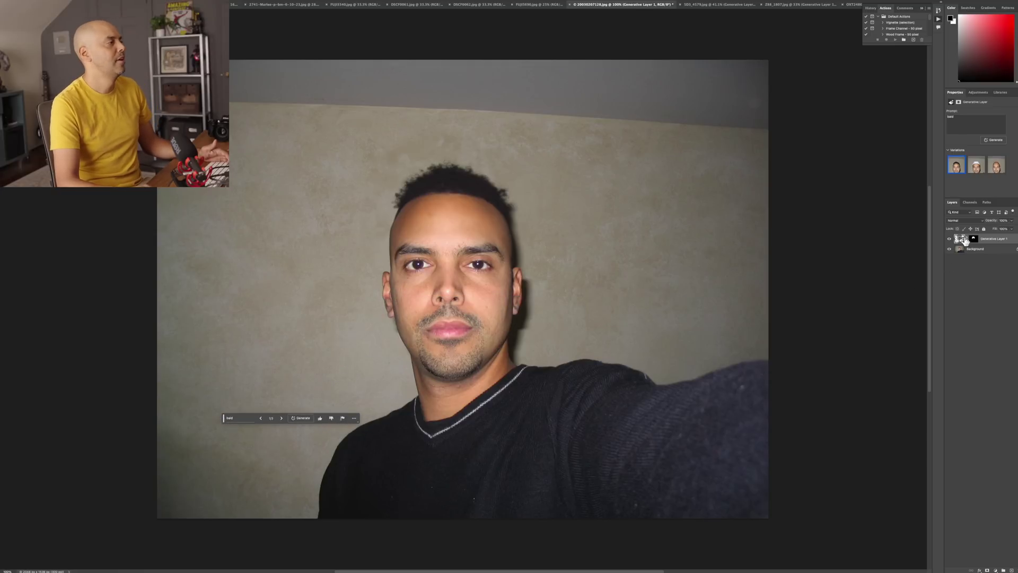
click(977, 168)
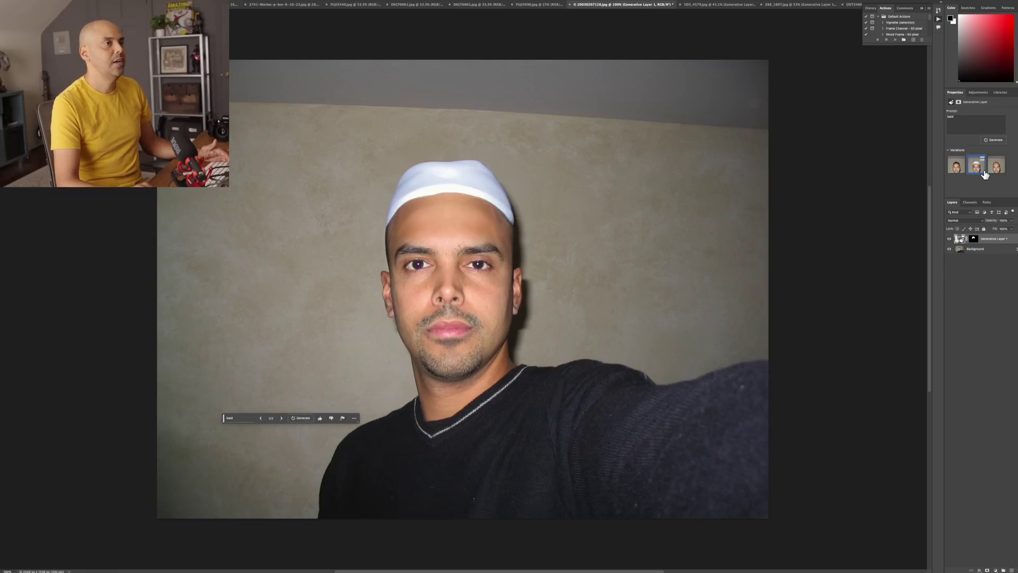
click(997, 169)
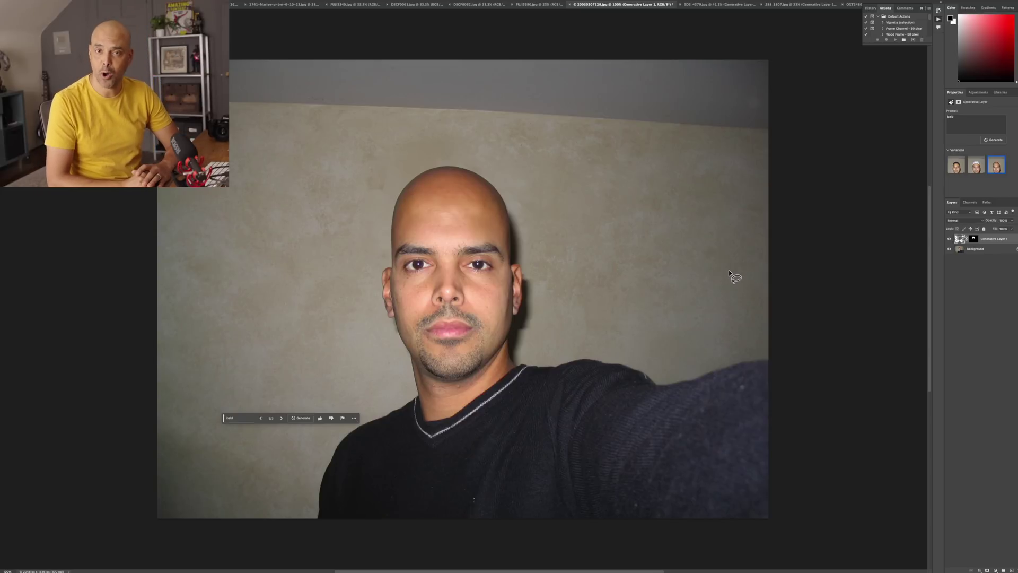
In the portrait of the man in the blue T-shirt, select the area around his head and generate a fill with the prompt "baseball cap".
key(ctrl+shift+Tab)
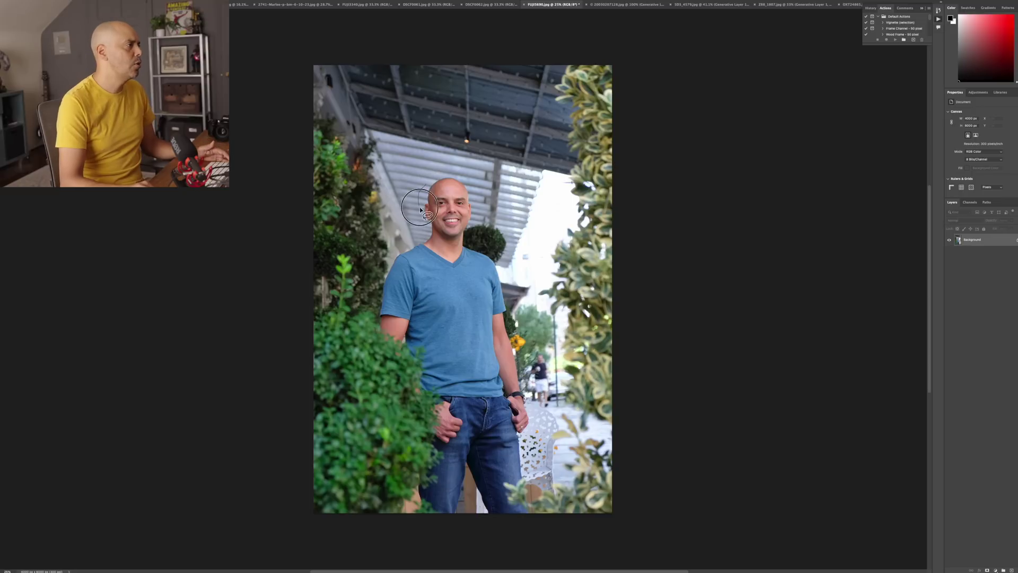
mouse_move(432, 214)
mouse_down()
mouse_move(441, 199)
mouse_move(477, 208)
mouse_move(480, 183)
mouse_move(441, 170)
mouse_move(424, 192)
mouse_up()
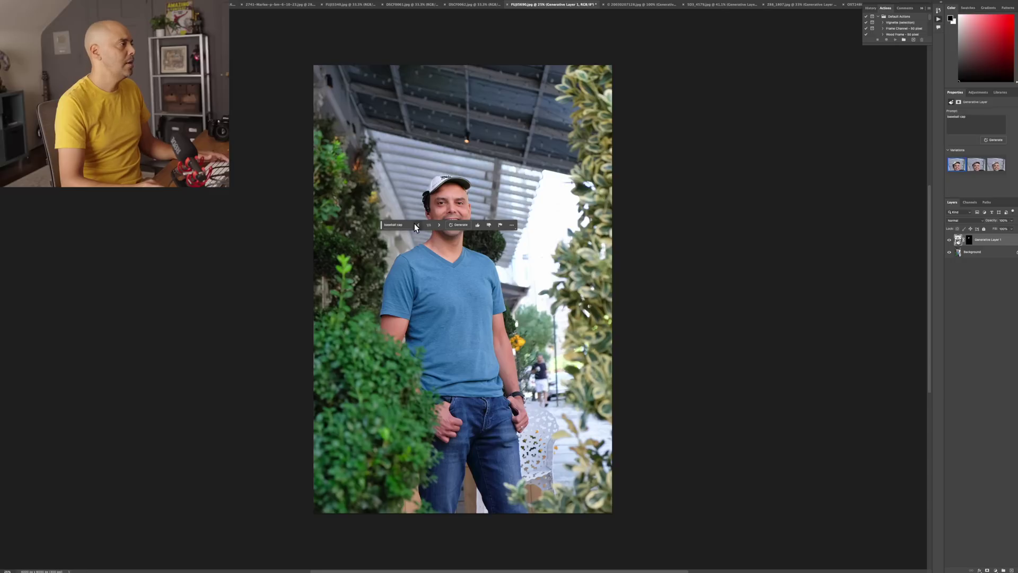
Move the floating task bar away from the face, preview the second and third baseball cap variations and examine the third up close.
drag(383, 227, 248, 321)
scroll(430, 208, up, 8)
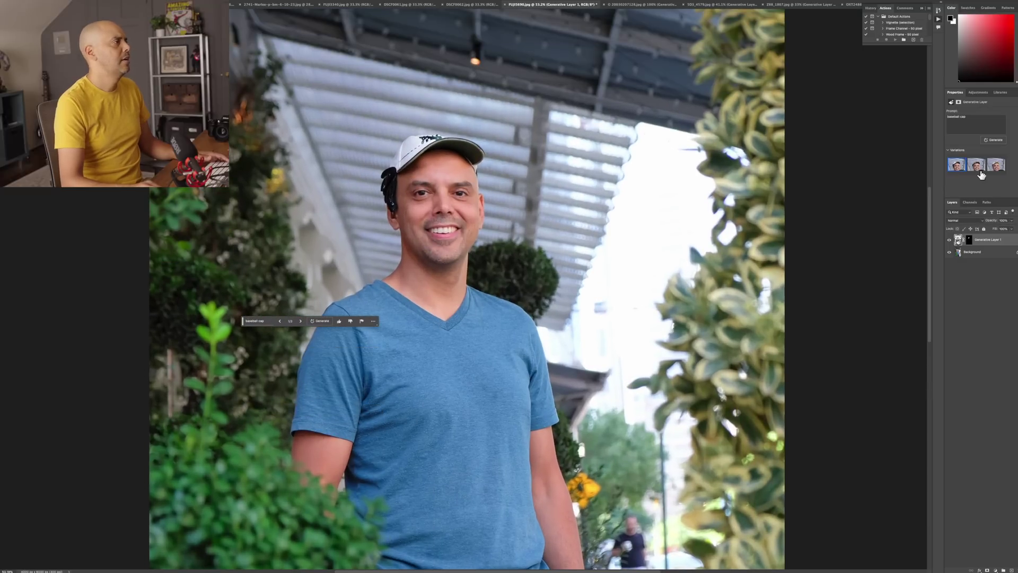
click(979, 167)
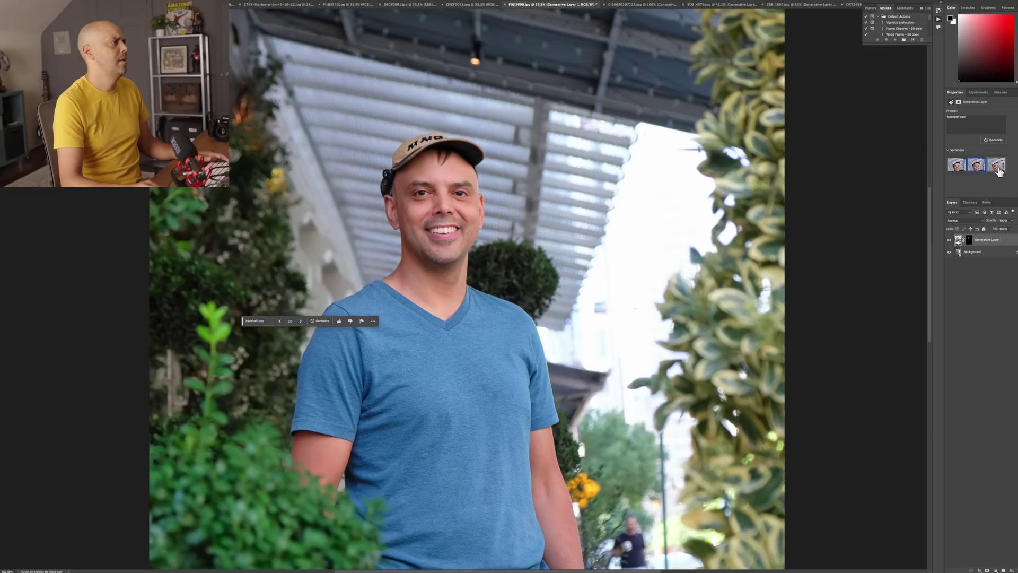
click(997, 168)
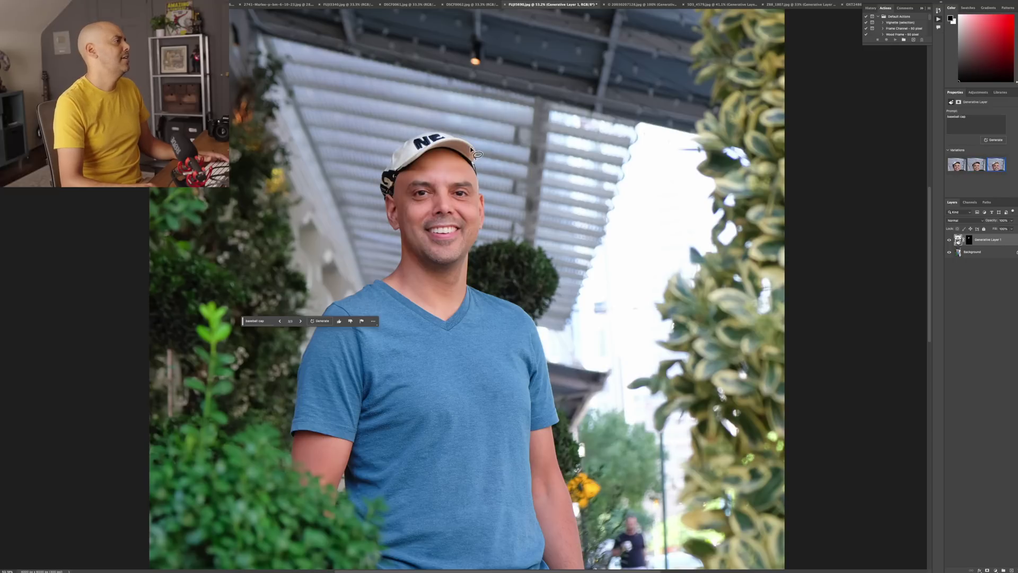
scroll(412, 186, up, 3)
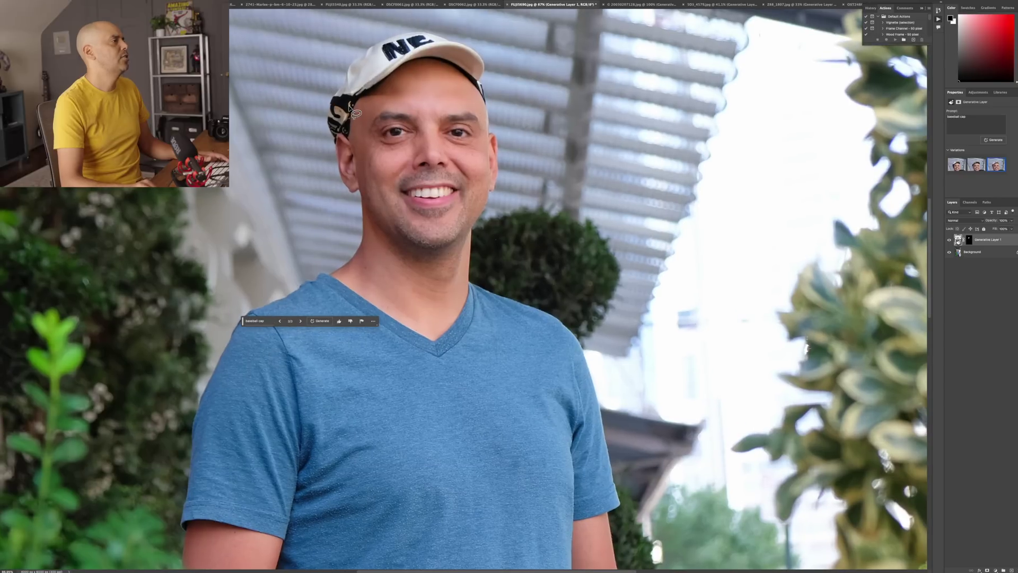
Regenerate the man's headwear with the prompt "top hat" and move the floating task bar off the photo.
scroll(349, 105, down, 5)
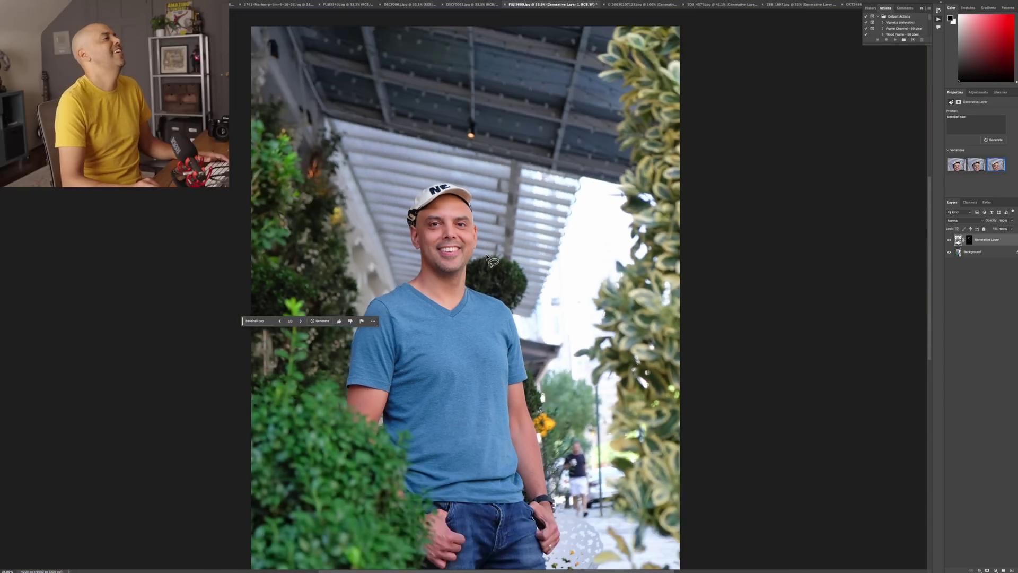
scroll(486, 257, down, 1)
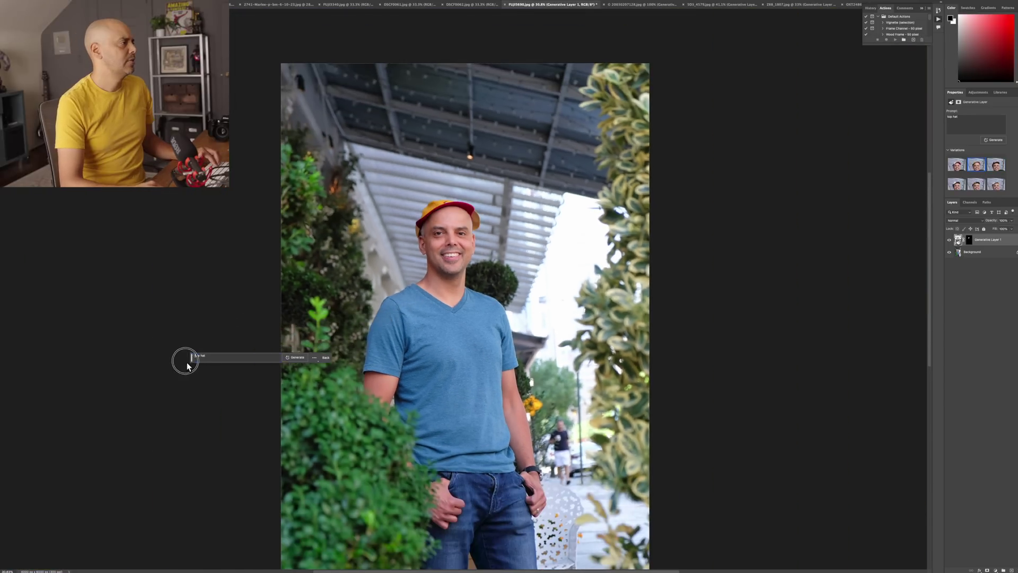
drag(182, 359, 144, 377)
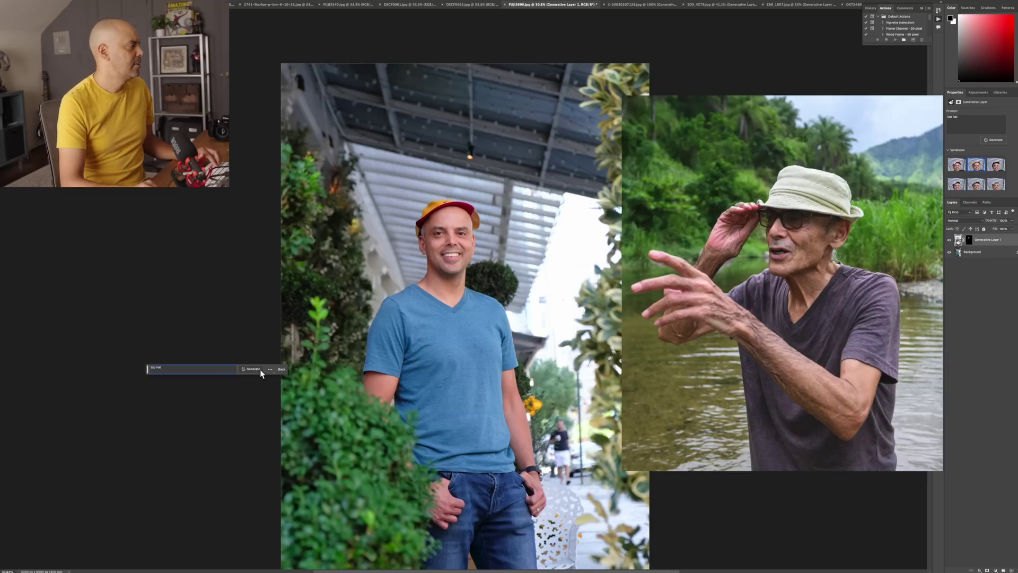
Select the man's body from the neck down with a freehand outline and generate a fill with the prompt "blue suit with tie".
mouse_move(450, 282)
mouse_down()
mouse_move(390, 280)
mouse_move(345, 349)
mouse_move(362, 426)
mouse_move(384, 467)
mouse_move(390, 546)
mouse_move(404, 569)
mouse_move(444, 569)
mouse_up()
mouse_move(550, 569)
mouse_down()
mouse_move(554, 492)
mouse_move(518, 312)
mouse_move(469, 282)
mouse_move(448, 283)
mouse_up()
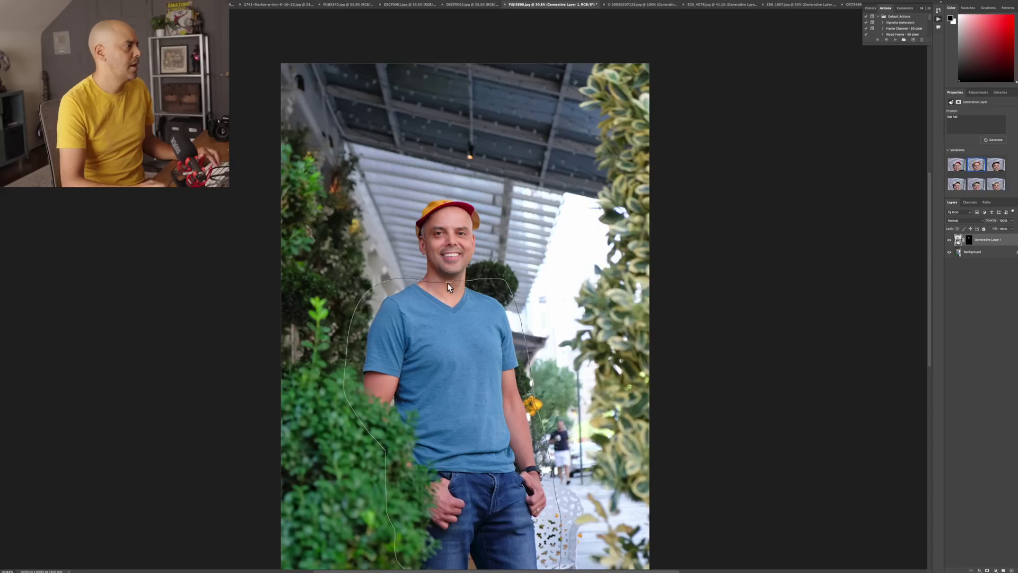
click(408, 271)
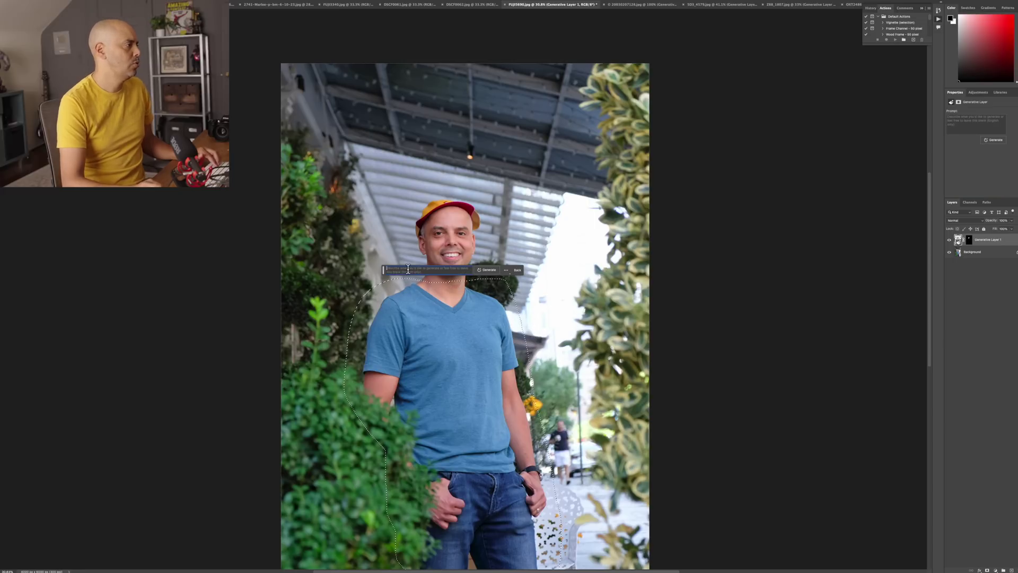
text(blue suit with tie)
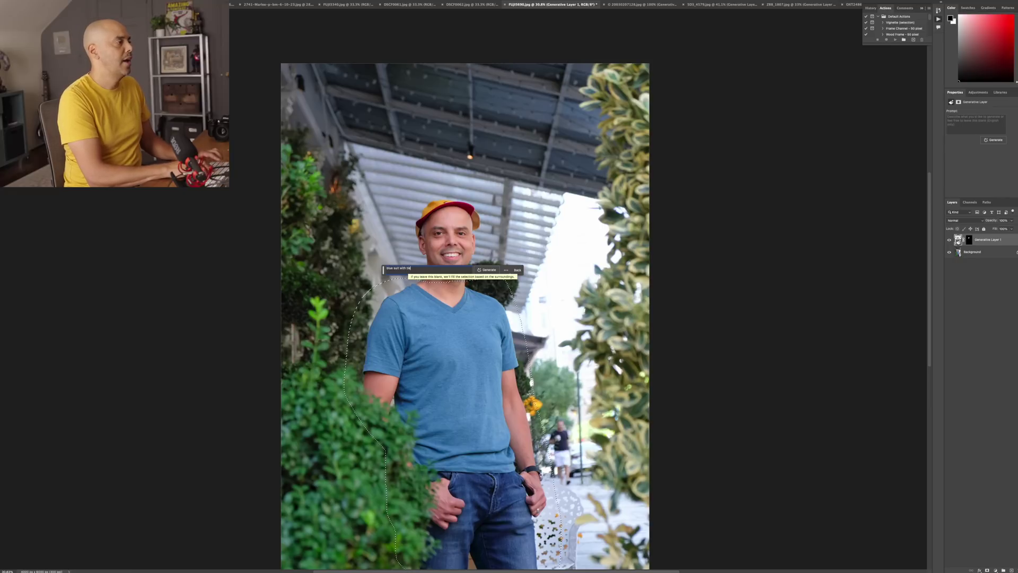
key(Return)
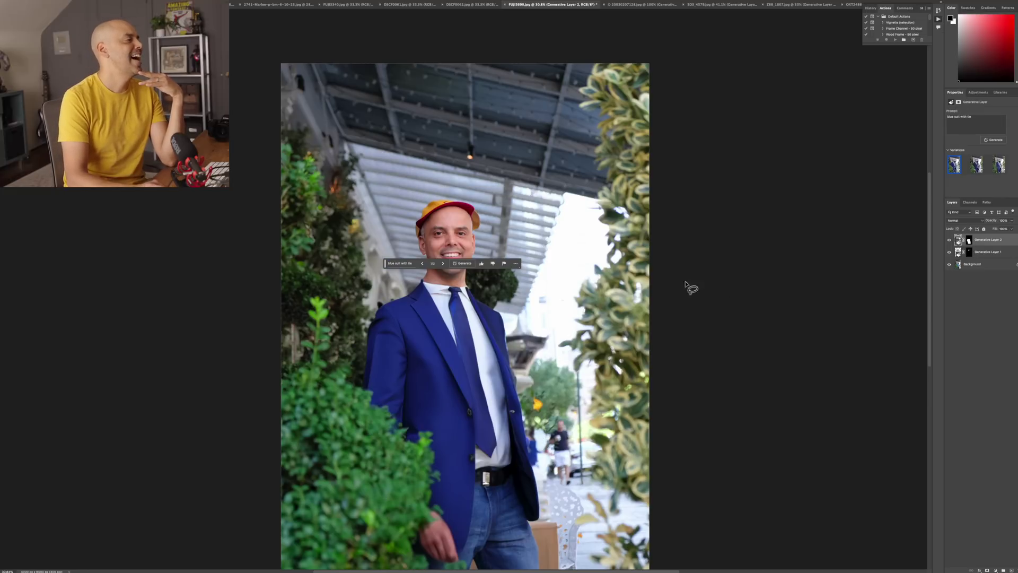
Move the floating task bar off the photo, go through the suit variations, choose the third and examine it up close.
drag(387, 267, 134, 304)
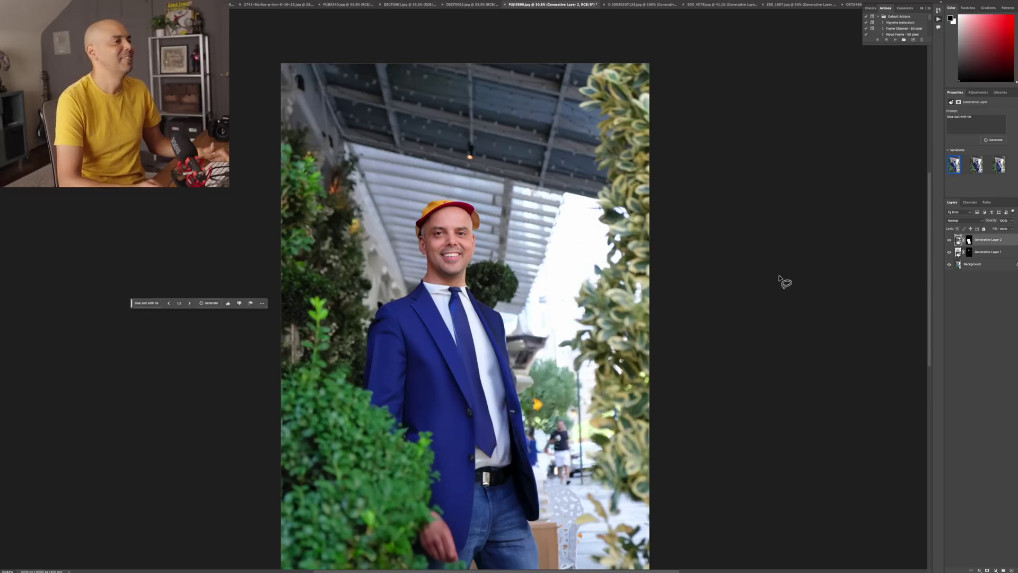
click(979, 174)
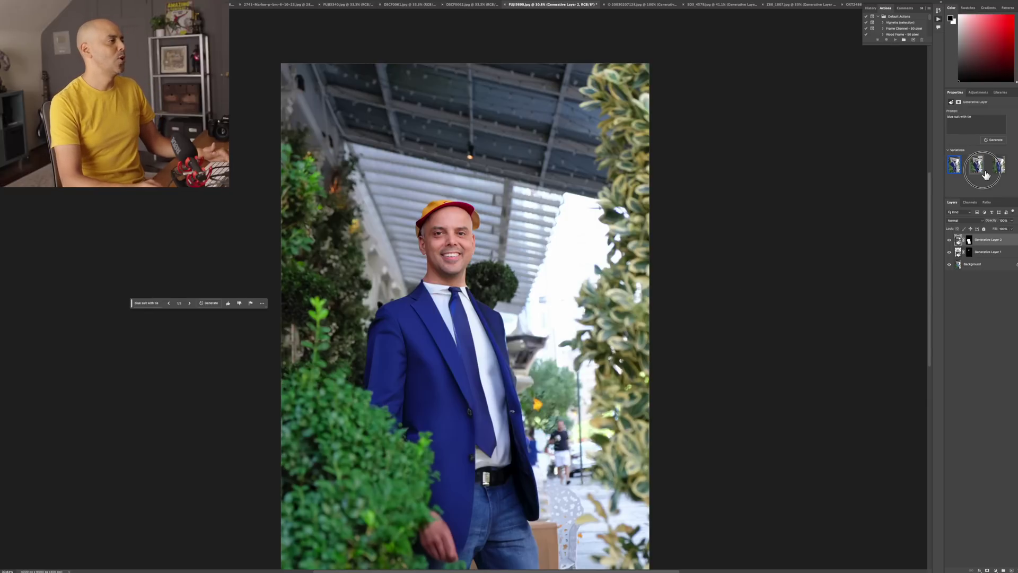
click(999, 169)
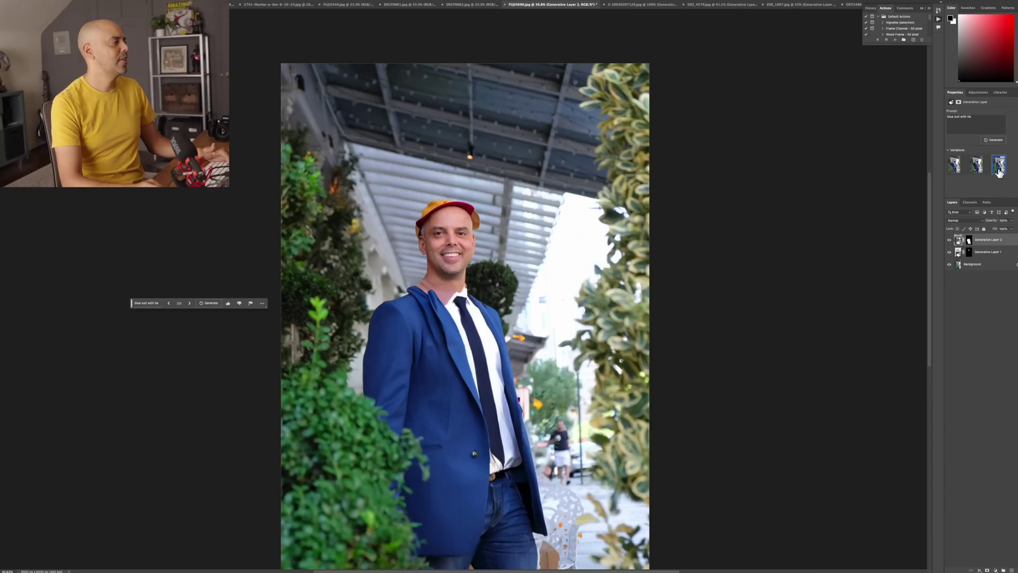
scroll(445, 265, up, 3)
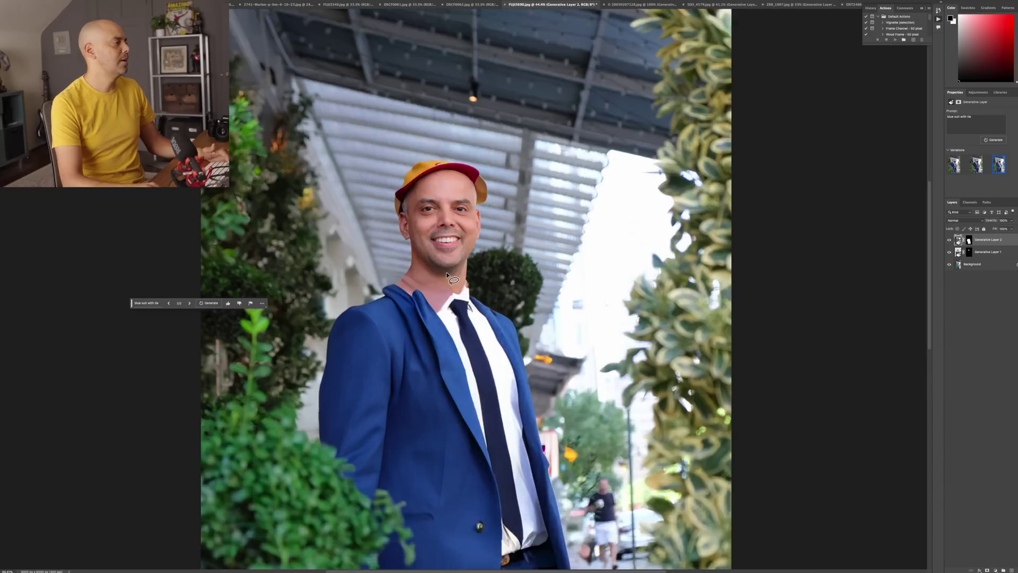